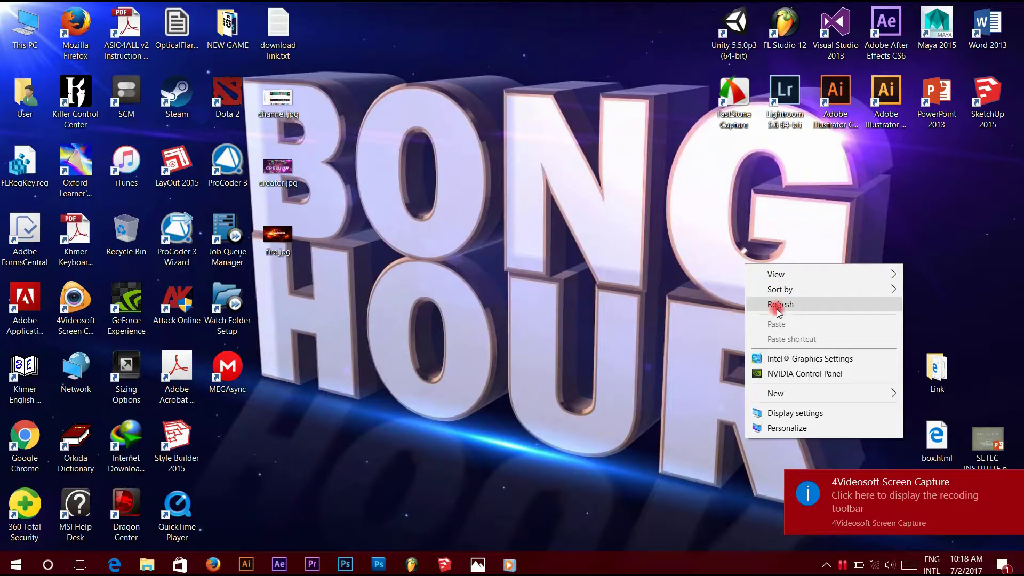
Step: Refresh the desktop three times, then restore the Photoshop window showing the BONG HOUR design
{"action": "left_click", "coordinate": [779, 310]}
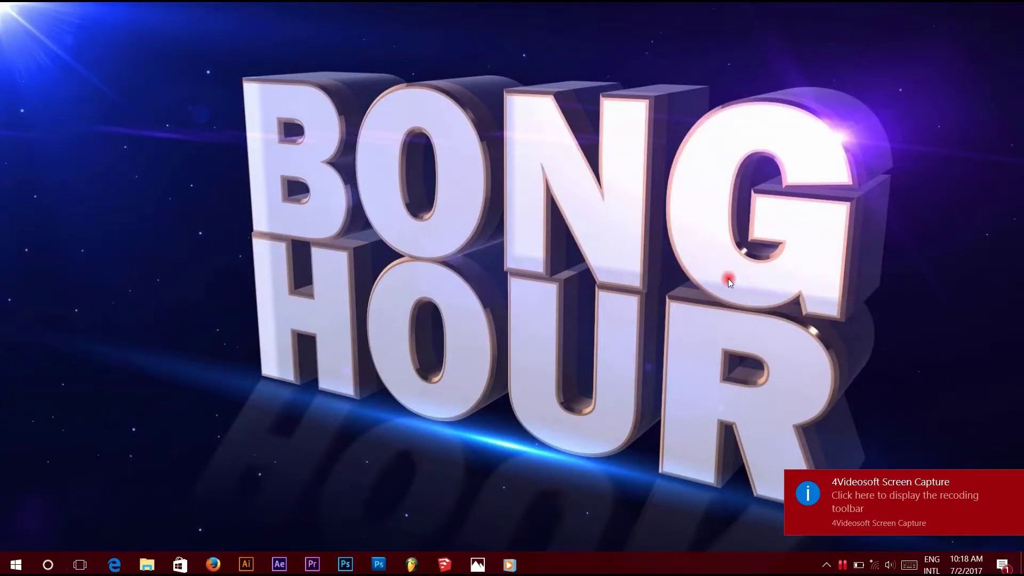
{"action": "right_click", "coordinate": [610, 241]}
{"action": "left_click", "coordinate": [629, 278]}
{"action": "right_click", "coordinate": [618, 241]}
{"action": "left_click", "coordinate": [637, 278]}
{"action": "right_click", "coordinate": [619, 244]}
{"action": "left_click", "coordinate": [647, 284]}
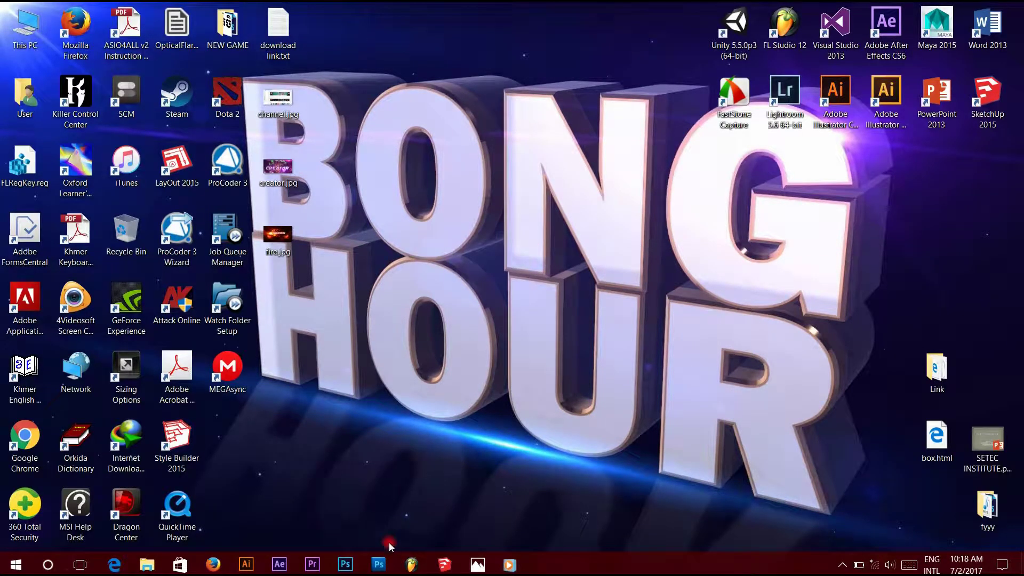
{"action": "left_click", "coordinate": [378, 564]}
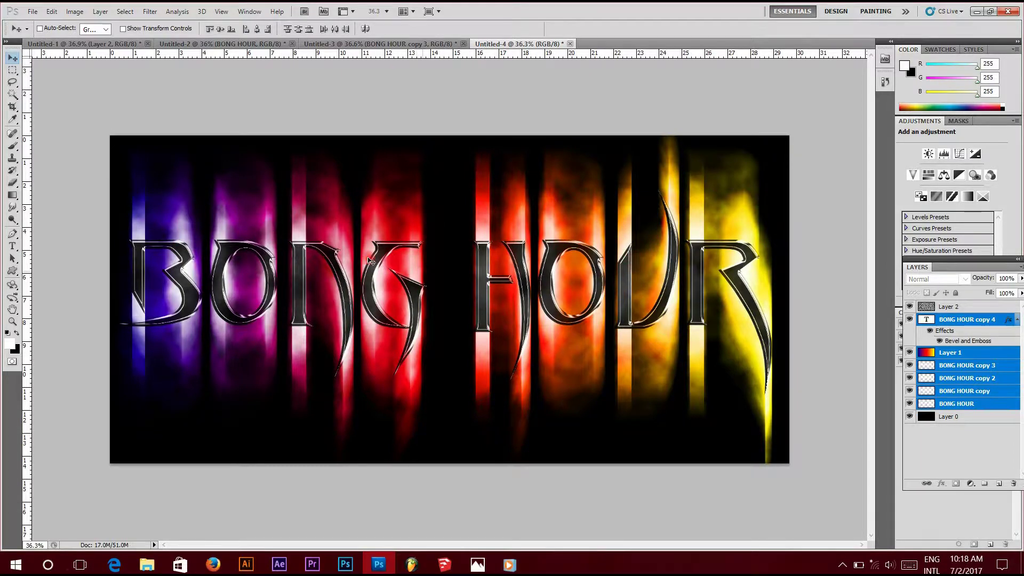
{"action": "scroll", "coordinate": [422, 245], "scroll_direction": "up", "scroll_amount": 1}
{"action": "scroll", "coordinate": [424, 245], "scroll_direction": "down", "scroll_amount": 1}
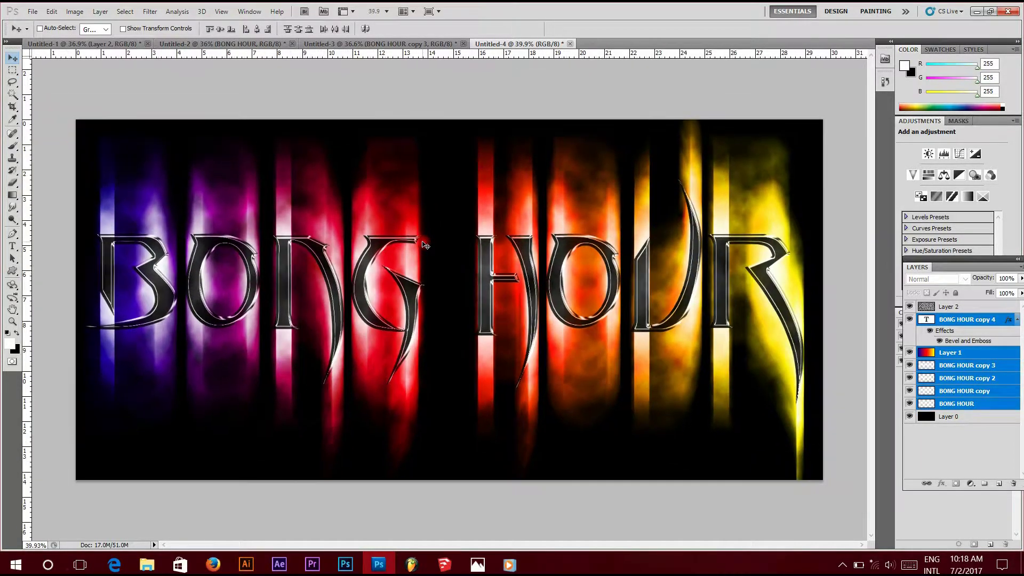
{"action": "scroll", "coordinate": [424, 245], "scroll_direction": "up", "scroll_amount": 1}
{"action": "left_click", "coordinate": [909, 319]}
{"action": "left_click", "coordinate": [909, 308]}
Step: Create a new A4 document at 300 pixels/inch named 'bong hour'
{"action": "left_click", "coordinate": [33, 12]}
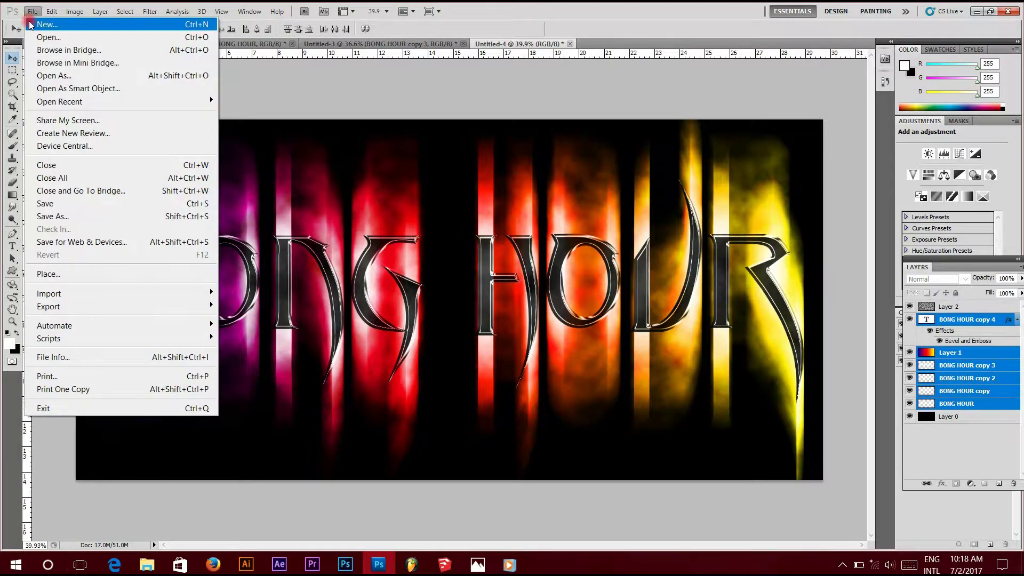
{"action": "left_click", "coordinate": [104, 26]}
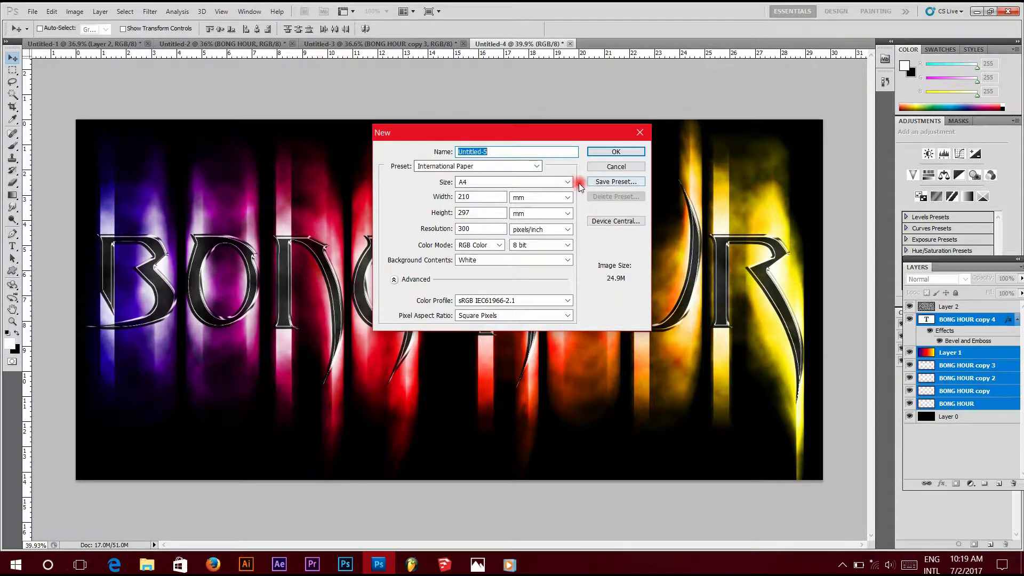
{"action": "left_click", "coordinate": [568, 182]}
{"action": "left_click", "coordinate": [463, 194]}
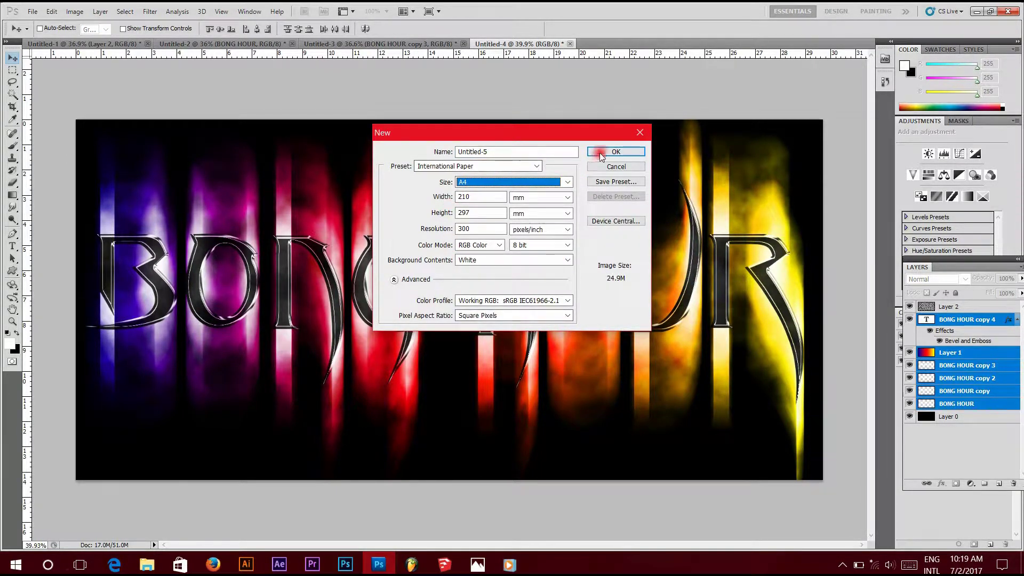
{"action": "left_click", "coordinate": [491, 151]}
{"action": "left_click_drag", "start_coordinate": [491, 151], "coordinate": [449, 153]}
{"action": "type", "text": "our"}
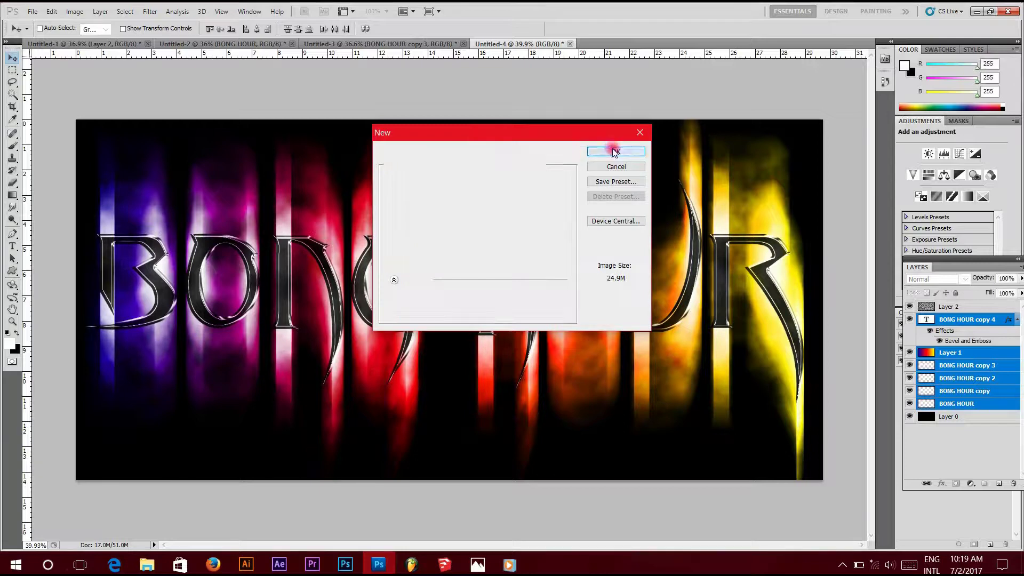
{"action": "left_click", "coordinate": [612, 149]}
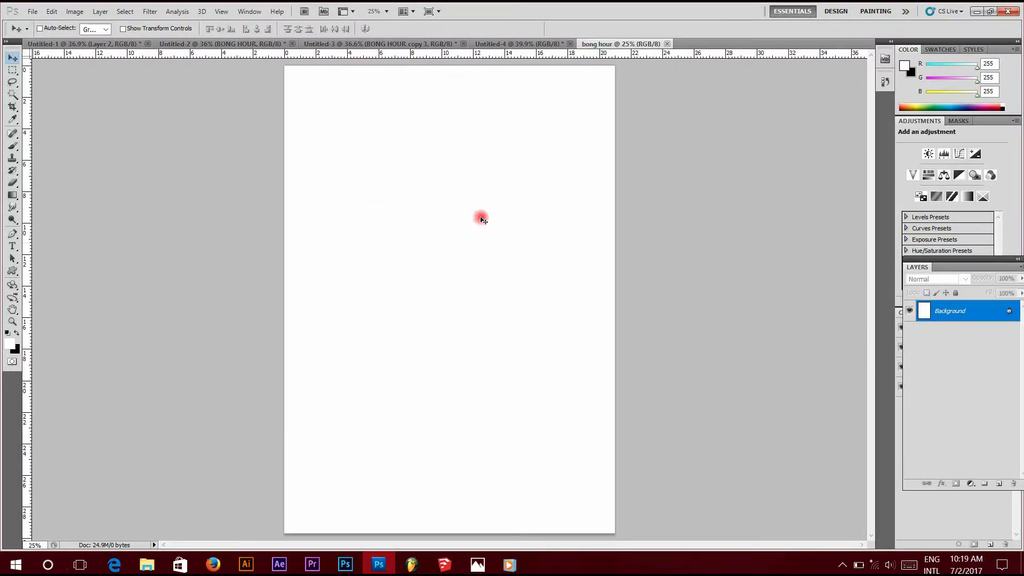
Step: Rotate the canvas 90° clockwise to landscape
{"action": "left_click", "coordinate": [77, 16]}
{"action": "left_click", "coordinate": [121, 135]}
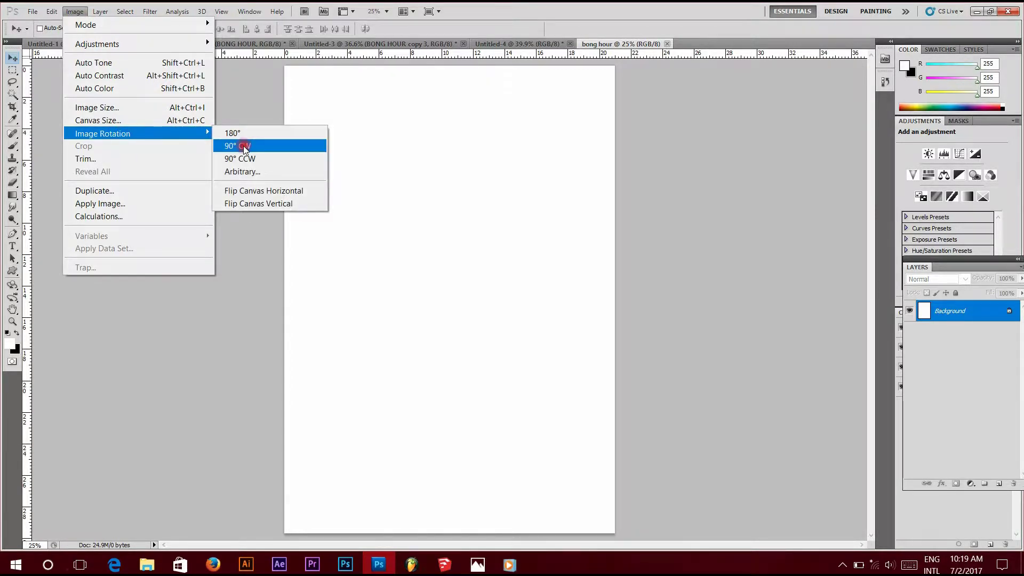
{"action": "left_click", "coordinate": [244, 147]}
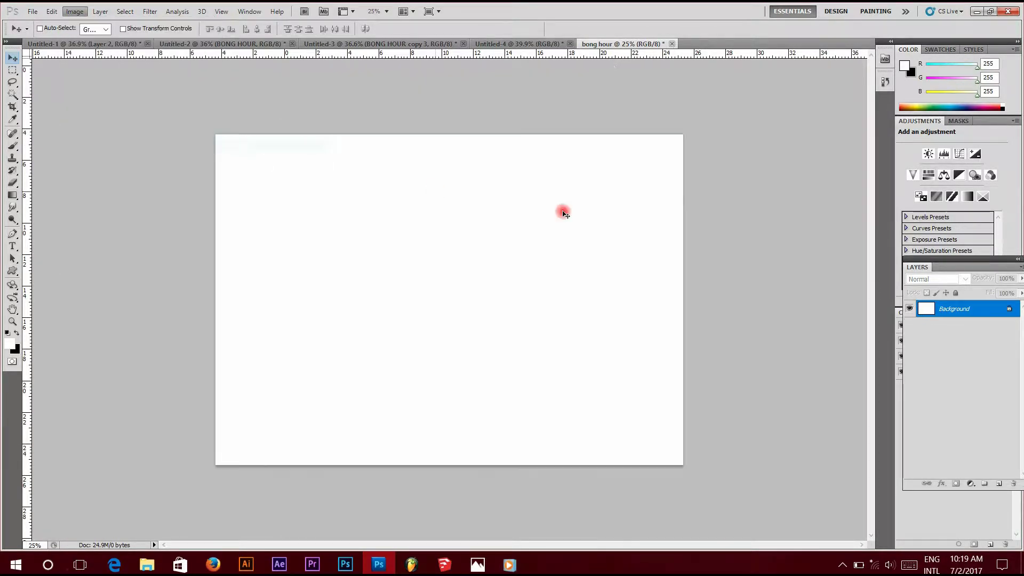
Step: Convert the locked Background into an editable Layer 0
{"action": "double_click", "coordinate": [979, 311]}
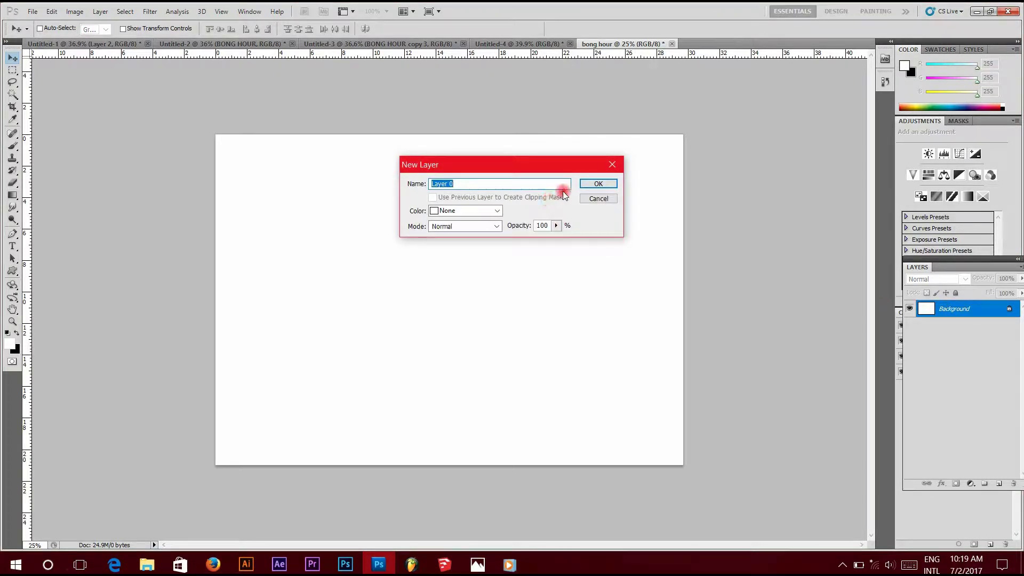
{"action": "left_click", "coordinate": [597, 184]}
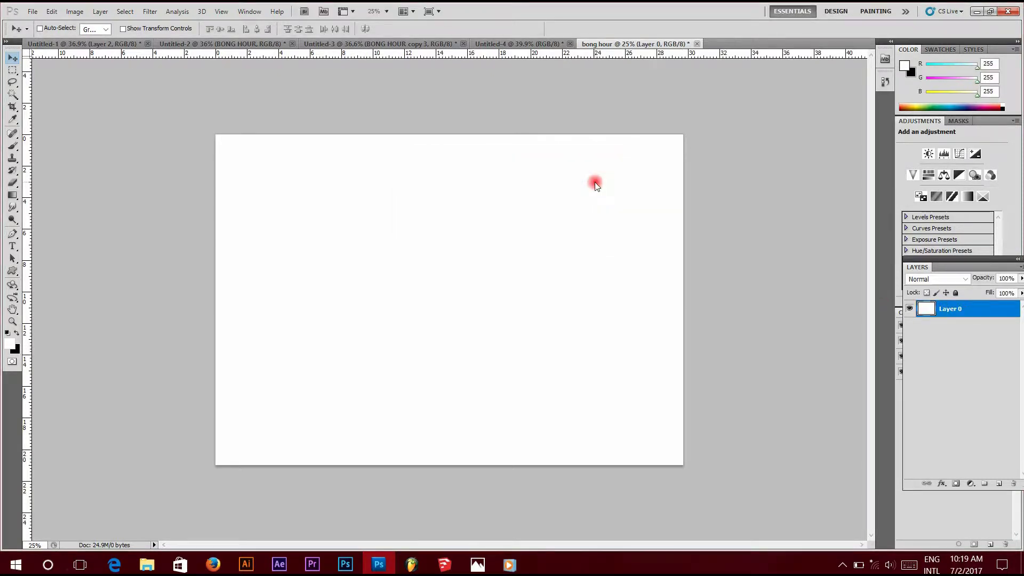
{"action": "scroll", "coordinate": [387, 216], "scroll_direction": "up", "scroll_amount": 1}
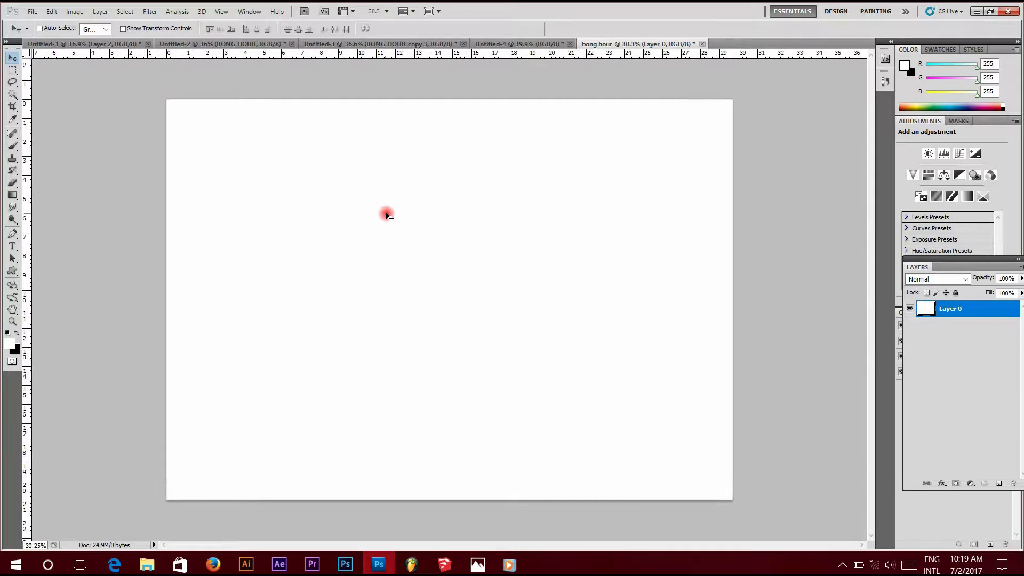
Step: Crop the page to a full-width banner, trimming strips off the top and bottom
{"action": "left_click", "coordinate": [11, 108]}
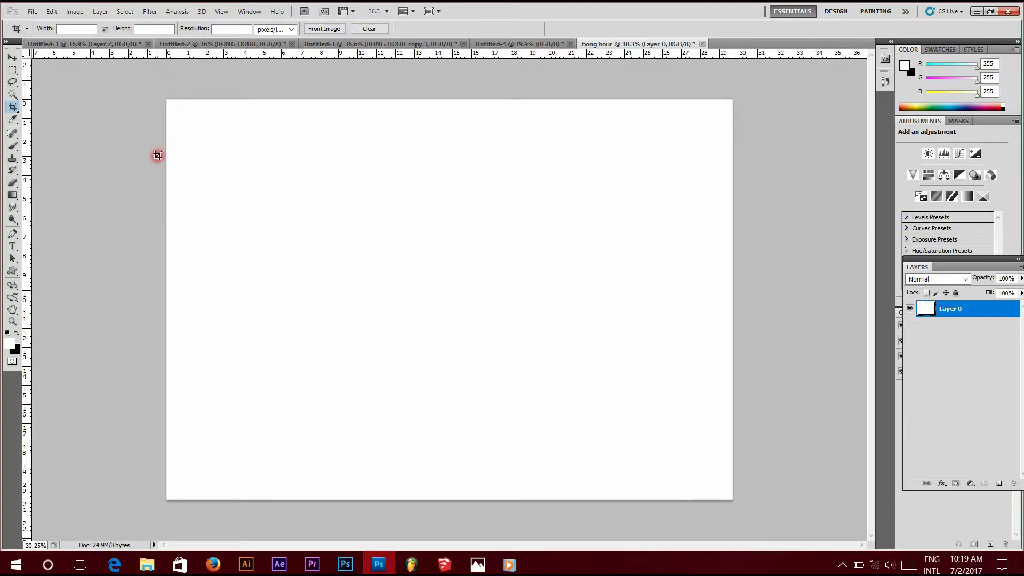
{"action": "left_click_drag", "start_coordinate": [288, 199], "coordinate": [750, 442]}
{"action": "key", "text": "Escape"}
{"action": "left_click_drag", "start_coordinate": [750, 443], "coordinate": [163, 155]}
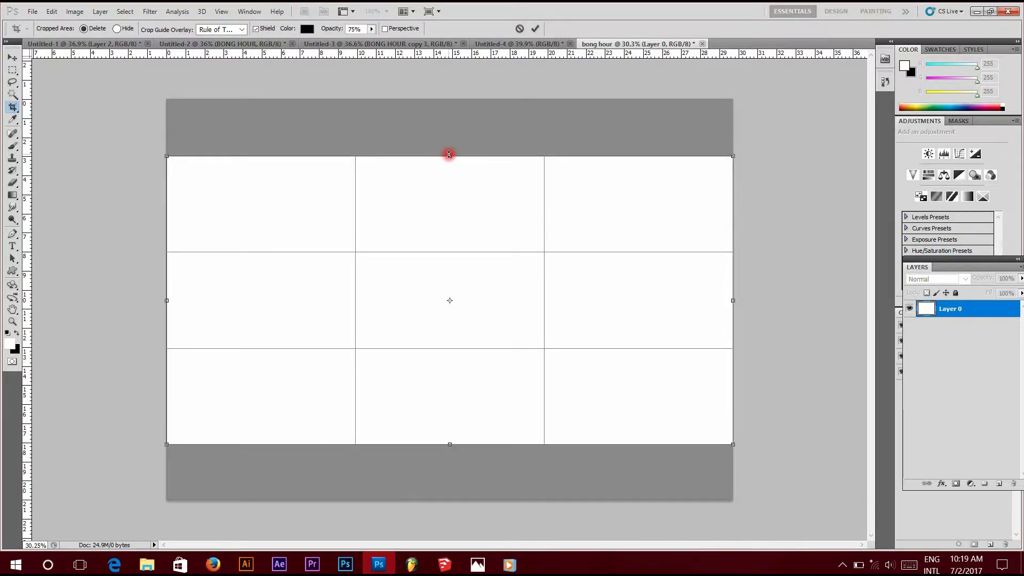
{"action": "left_click_drag", "start_coordinate": [449, 154], "coordinate": [449, 147]}
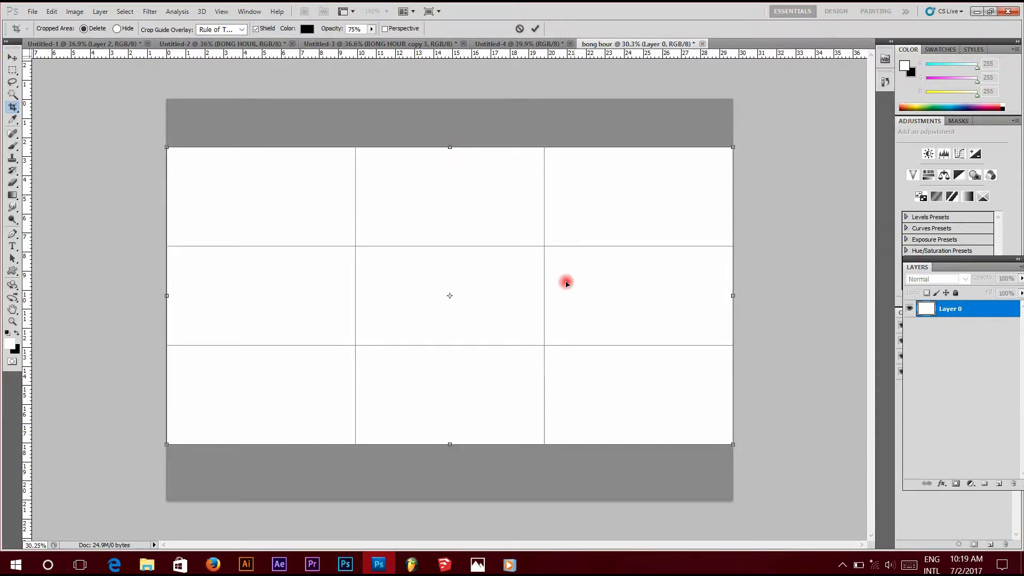
{"action": "double_click", "coordinate": [472, 331]}
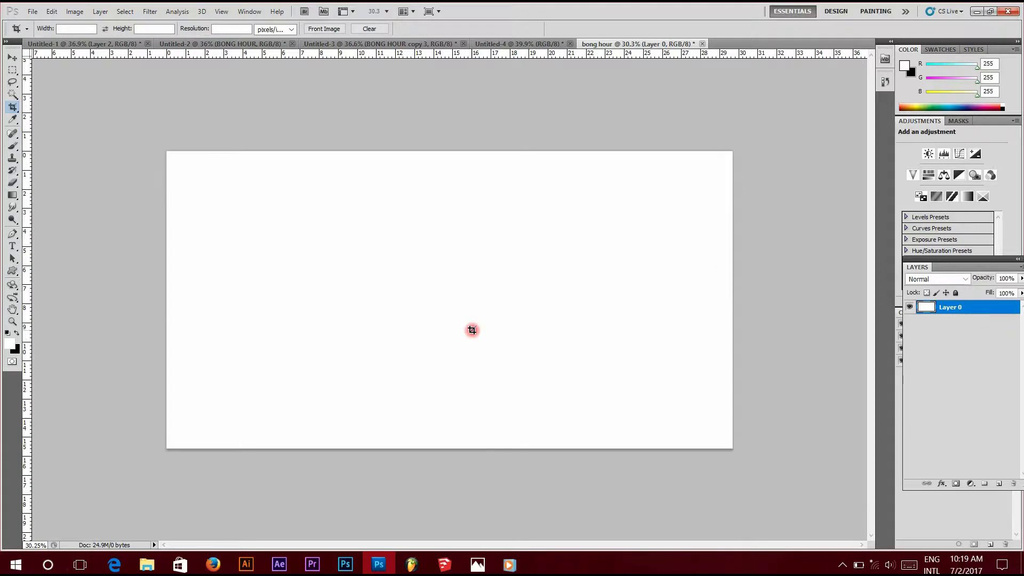
{"action": "scroll", "coordinate": [384, 232], "scroll_direction": "down", "scroll_amount": 1}
{"action": "scroll", "coordinate": [377, 235], "scroll_direction": "up", "scroll_amount": 1}
{"action": "scroll", "coordinate": [373, 234], "scroll_direction": "up", "scroll_amount": 1}
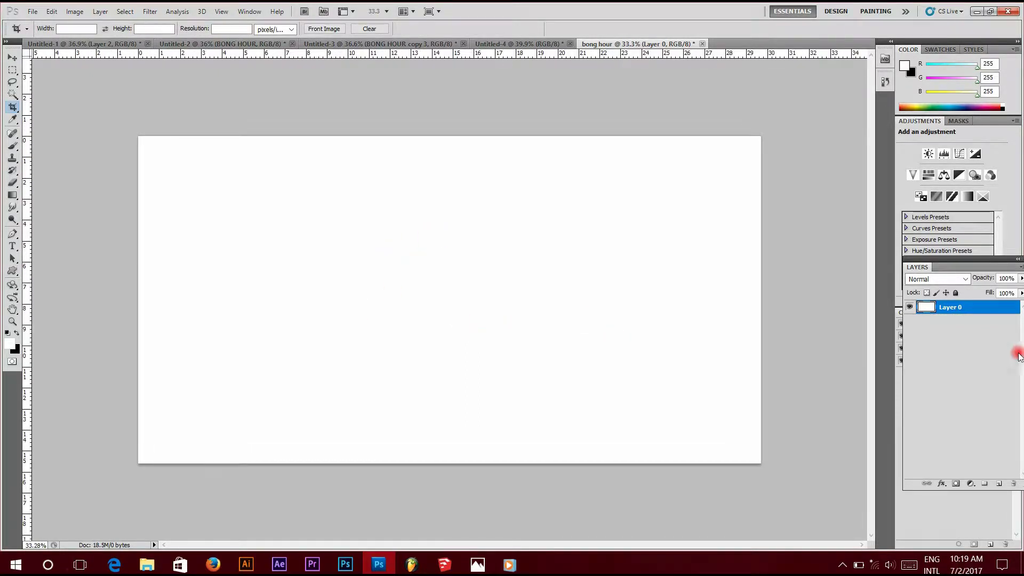
Step: Set the background colour to black (000000) and fill the canvas with it
{"action": "left_click", "coordinate": [16, 350]}
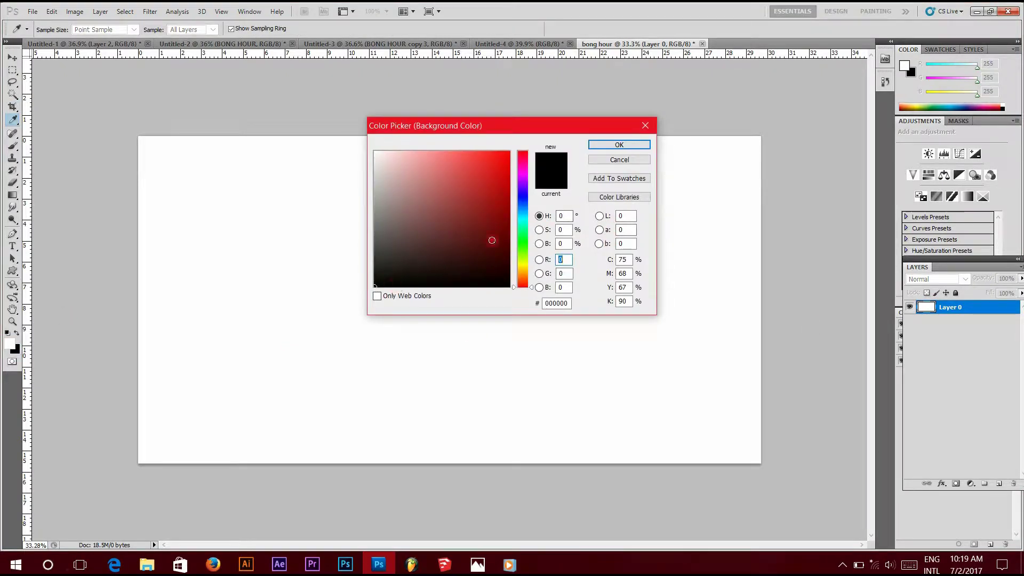
{"action": "left_click", "coordinate": [619, 145]}
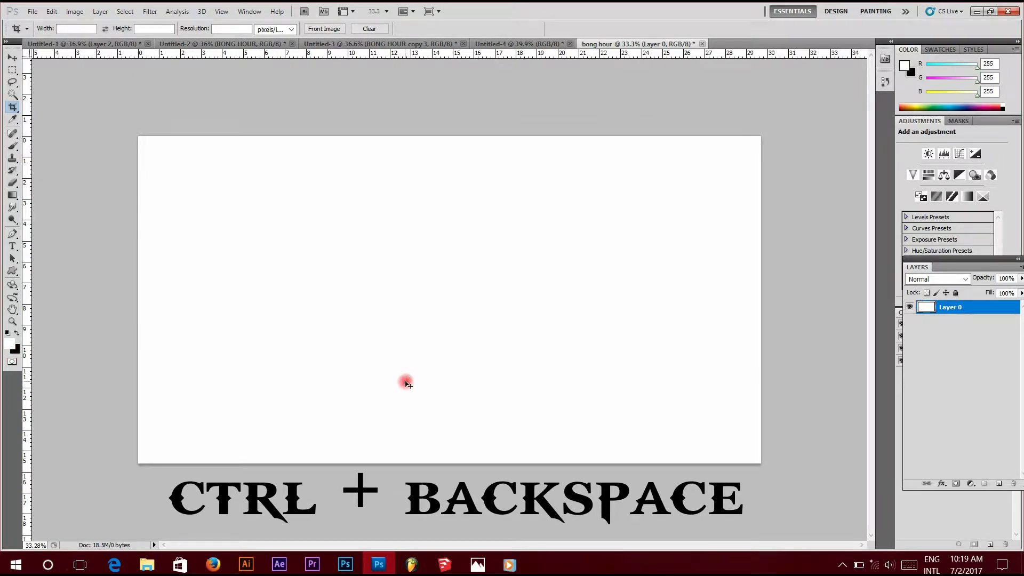
{"action": "key", "text": "ctrl+BackSpace"}
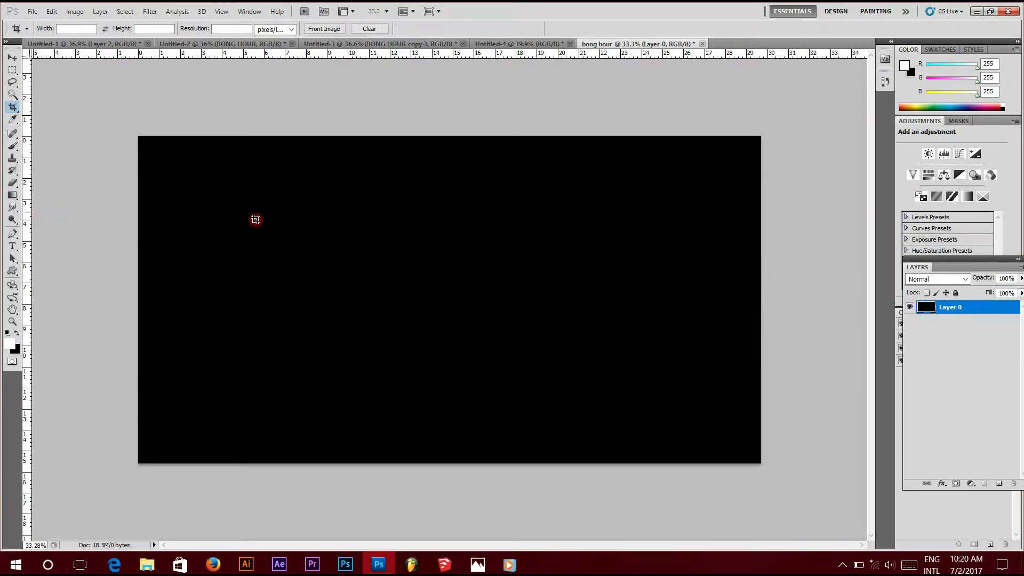
Step: Add the white text 'BONG HOUR' on the left side of the canvas
{"action": "left_click", "coordinate": [13, 246]}
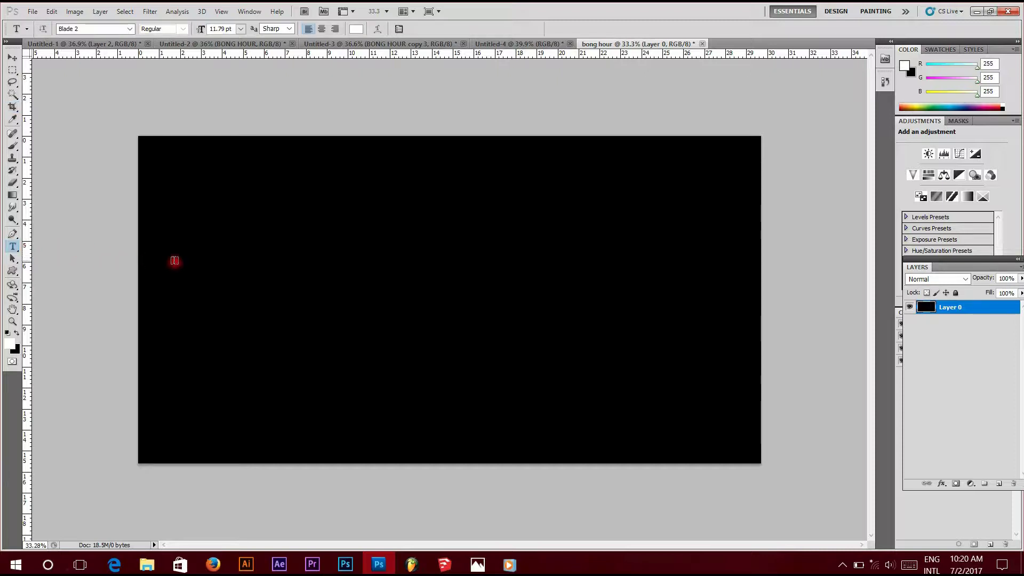
{"action": "left_click", "coordinate": [262, 281]}
{"action": "type", "text": "bong hour"}
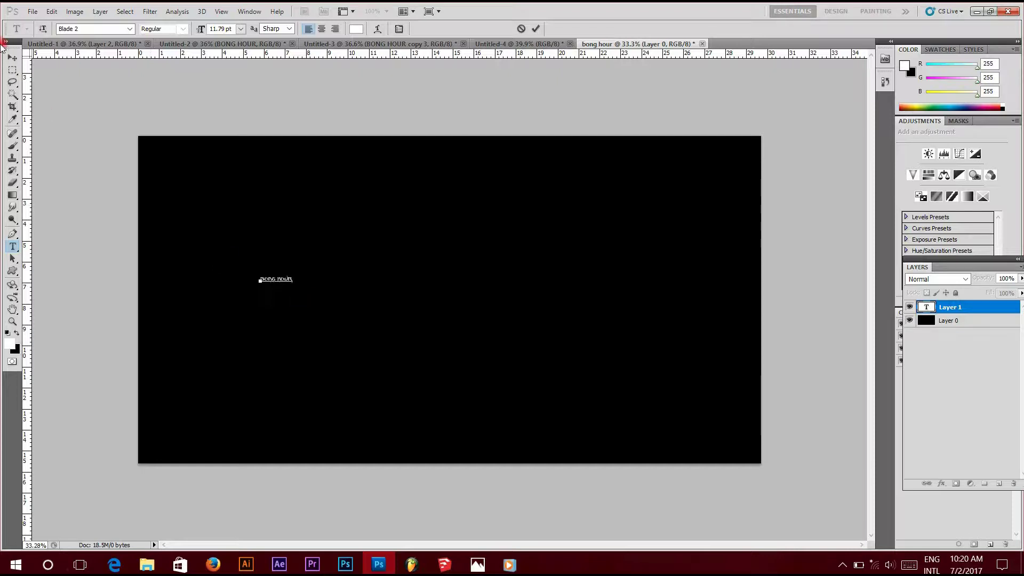
{"action": "left_click", "coordinate": [11, 58]}
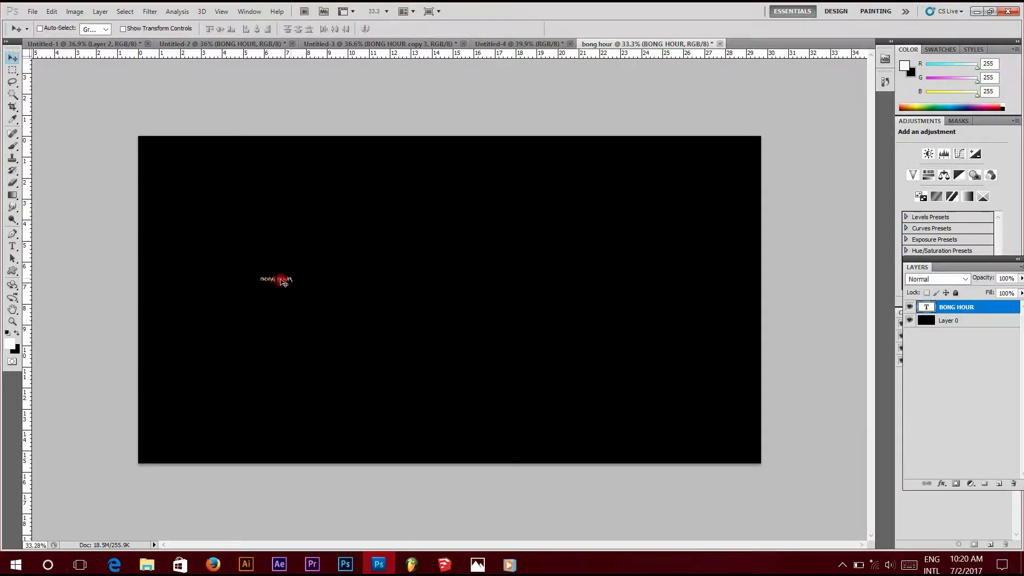
Step: Enlarge the BONG HOUR text, stretch it taller, and move it down to the canvas centre
{"action": "key", "text": "ctrl+t"}
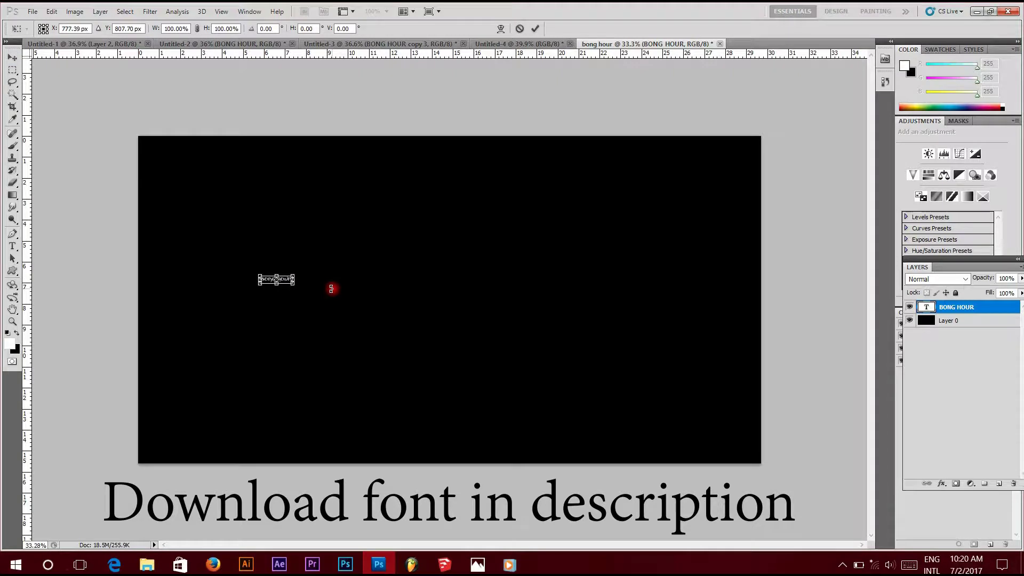
{"action": "left_click_drag", "start_coordinate": [295, 272], "coordinate": [623, 204]}
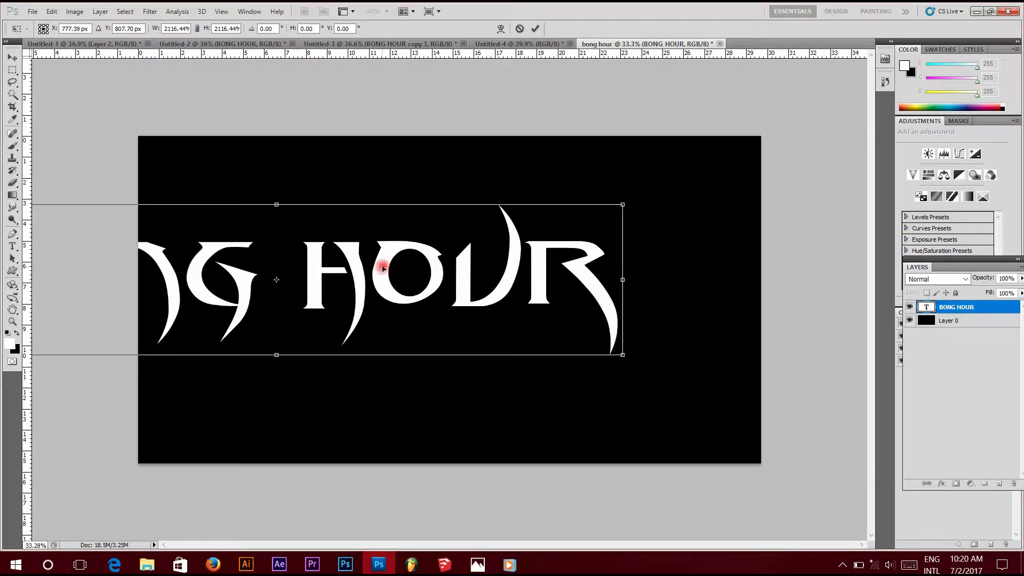
{"action": "left_click_drag", "start_coordinate": [382, 265], "coordinate": [521, 267]}
{"action": "mouse_move", "coordinate": [765, 201]}
{"action": "left_mouse_down"}
{"action": "mouse_move", "coordinate": [721, 214]}
{"action": "mouse_move", "coordinate": [769, 216]}
{"action": "mouse_move", "coordinate": [729, 241]}
{"action": "left_mouse_up"}
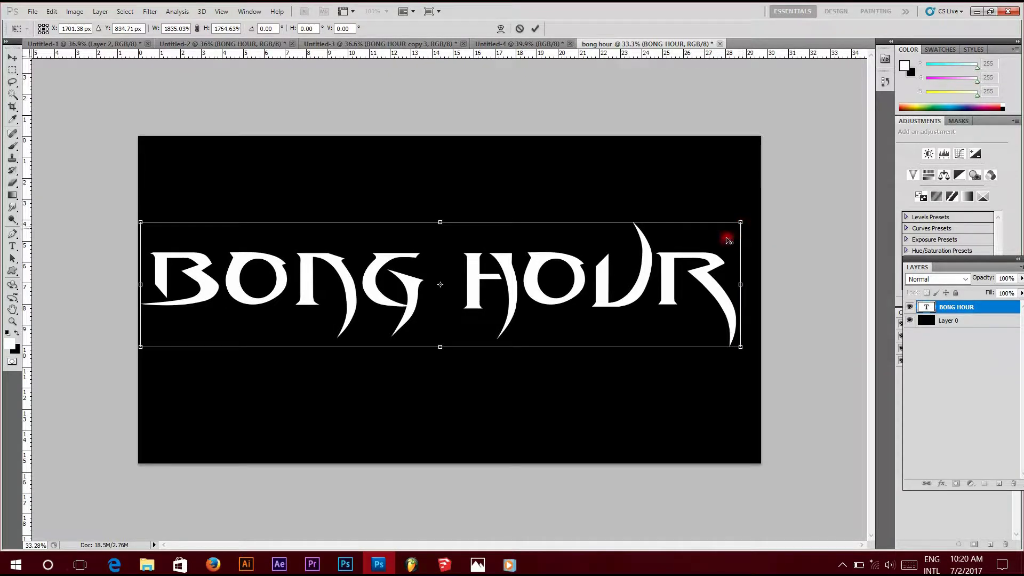
{"action": "left_click_drag", "start_coordinate": [669, 274], "coordinate": [679, 275]}
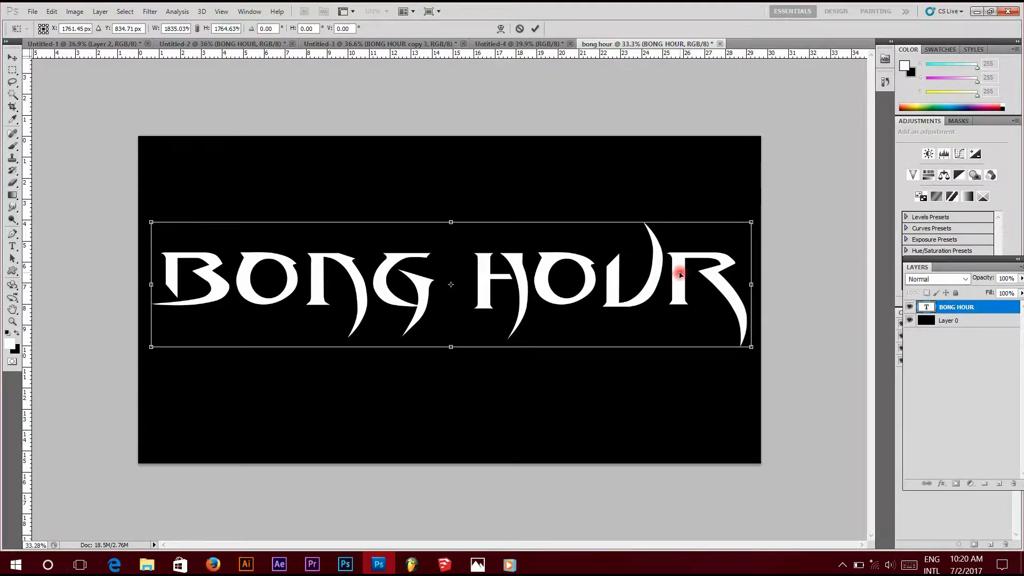
{"action": "left_click_drag", "start_coordinate": [450, 221], "coordinate": [447, 167]}
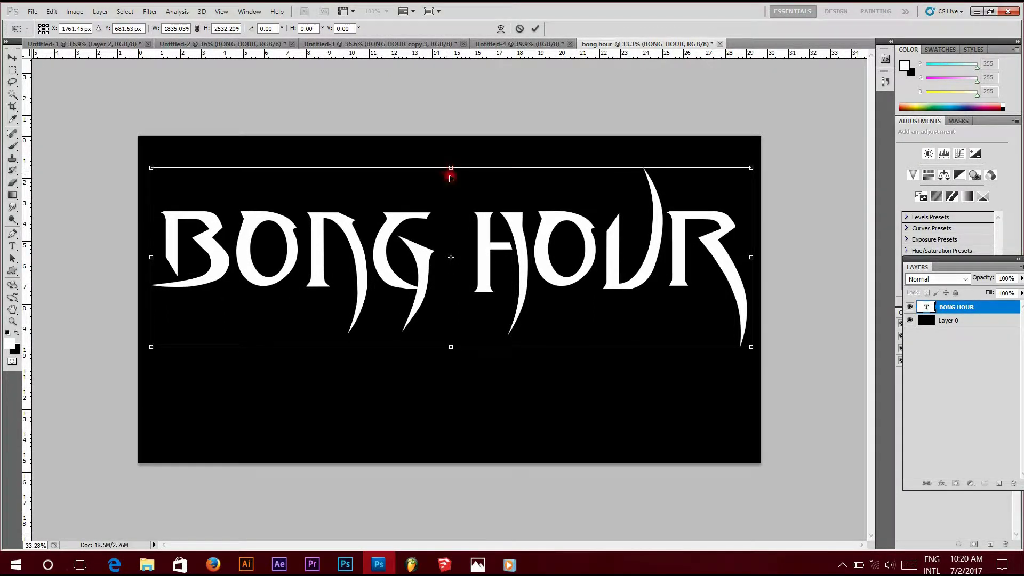
{"action": "key", "text": "Return"}
{"action": "left_click_drag", "start_coordinate": [517, 261], "coordinate": [517, 280]}
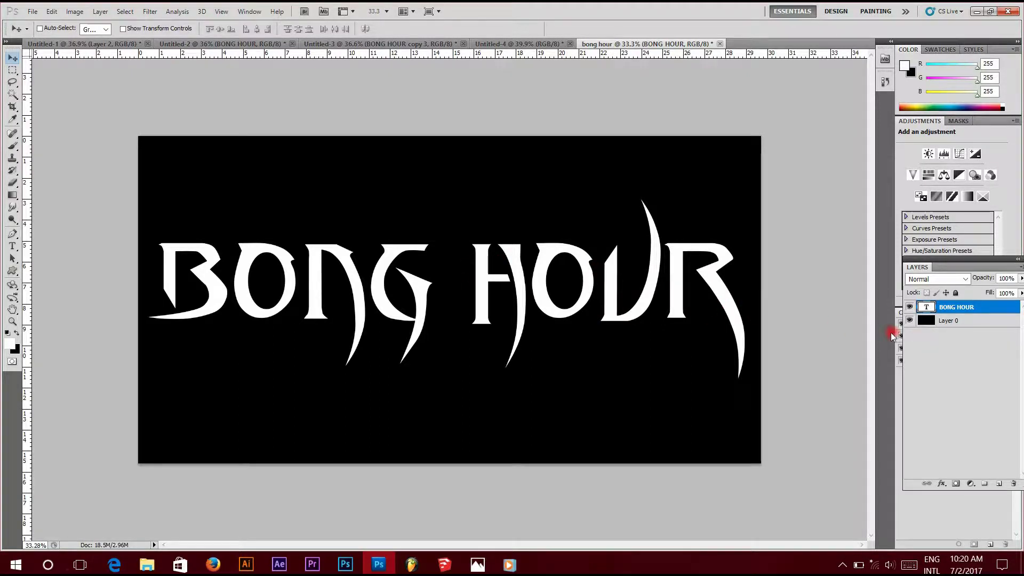
Step: Nudge the text lower and try duplicating the BONG HOUR layer via its menu, cancelling
{"action": "left_click_drag", "start_coordinate": [625, 322], "coordinate": [626, 325]}
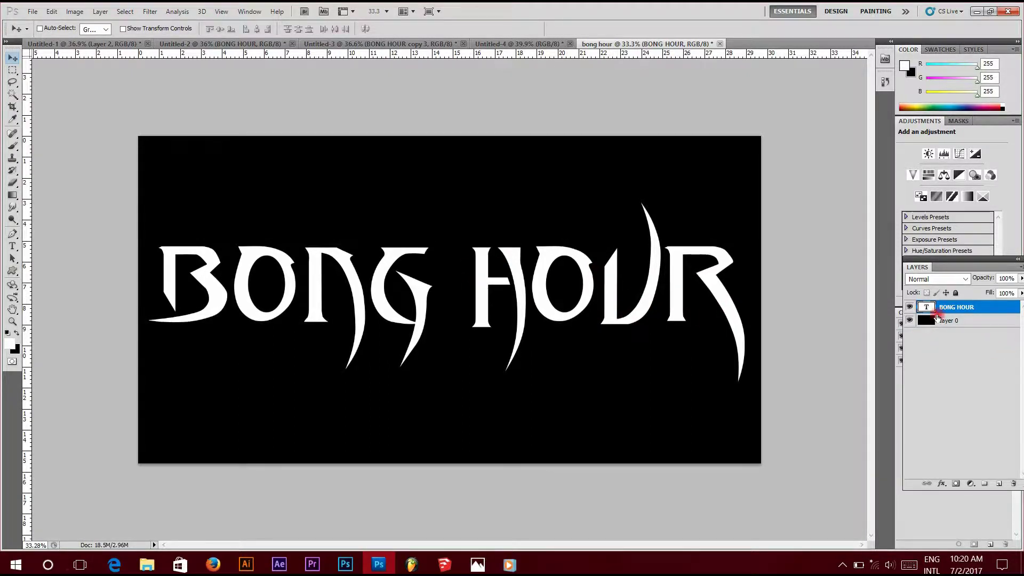
{"action": "left_click_drag", "start_coordinate": [928, 308], "coordinate": [944, 305]}
{"action": "right_click", "coordinate": [930, 308]}
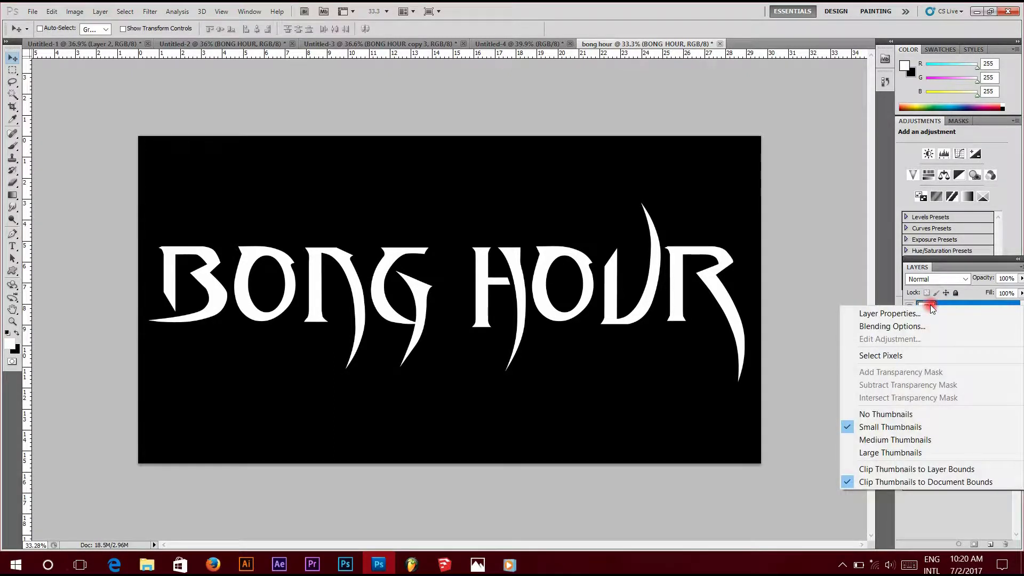
{"action": "left_click", "coordinate": [837, 276]}
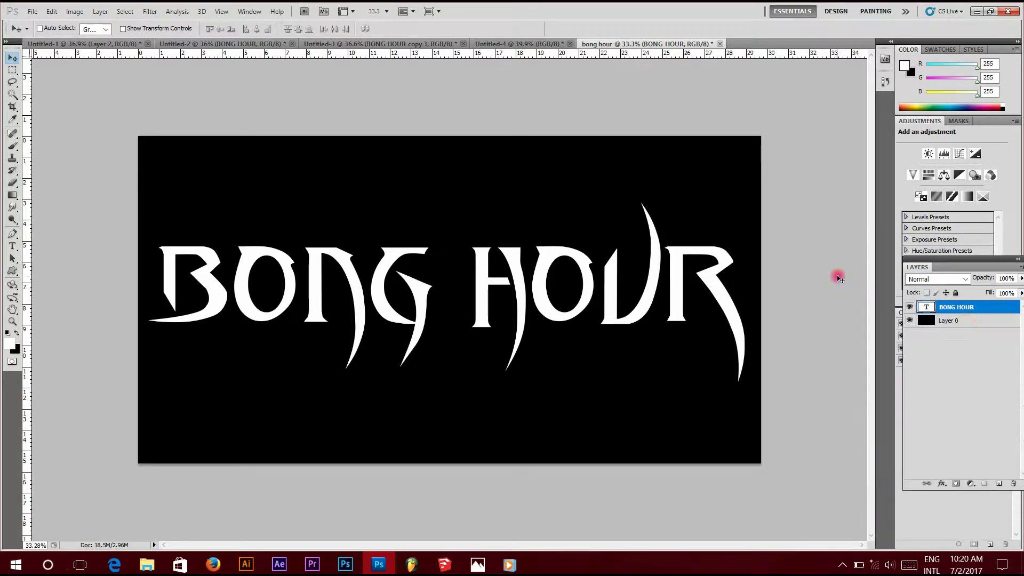
{"action": "right_click", "coordinate": [967, 307]}
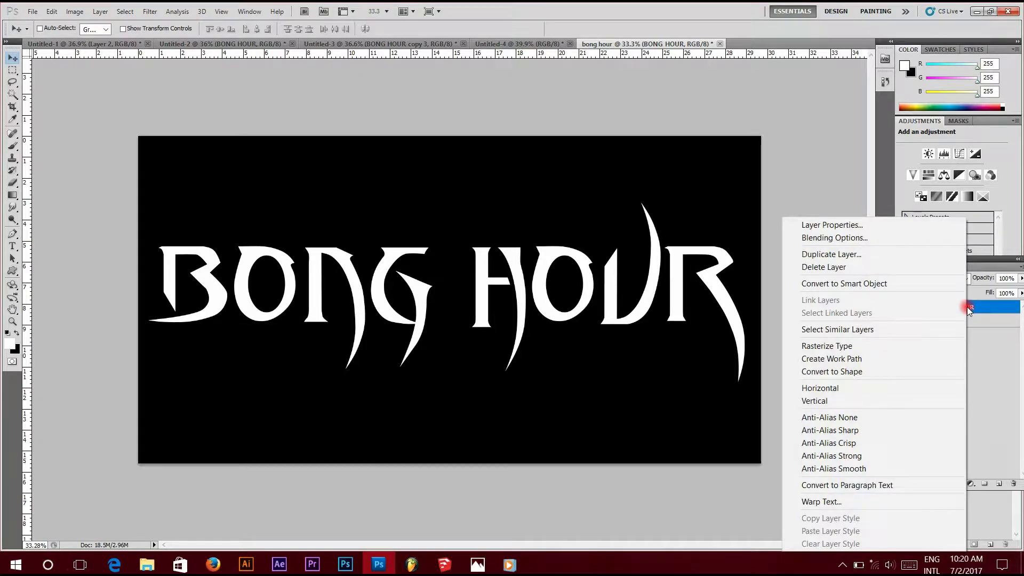
{"action": "left_click", "coordinate": [875, 257]}
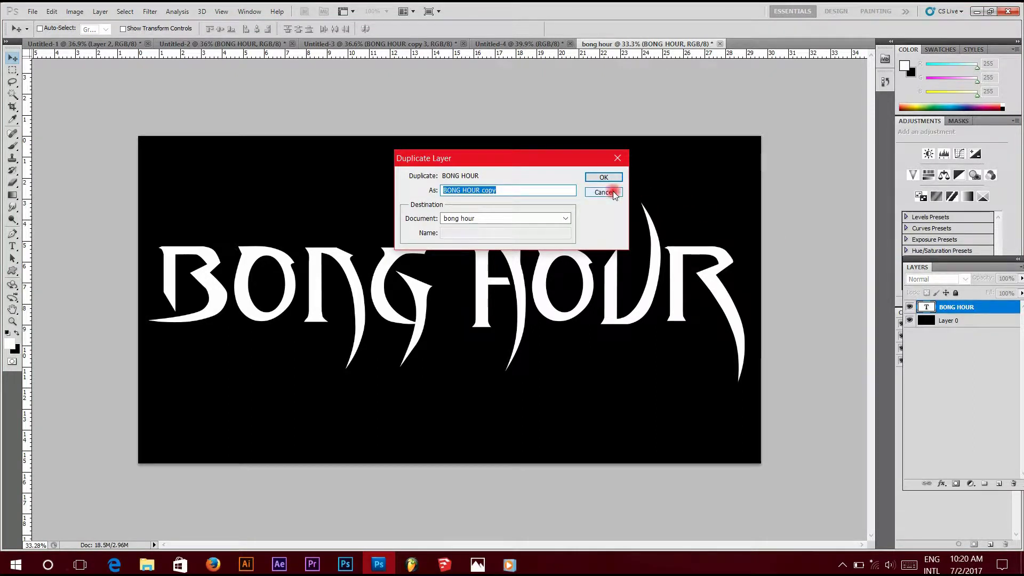
{"action": "left_click", "coordinate": [596, 193]}
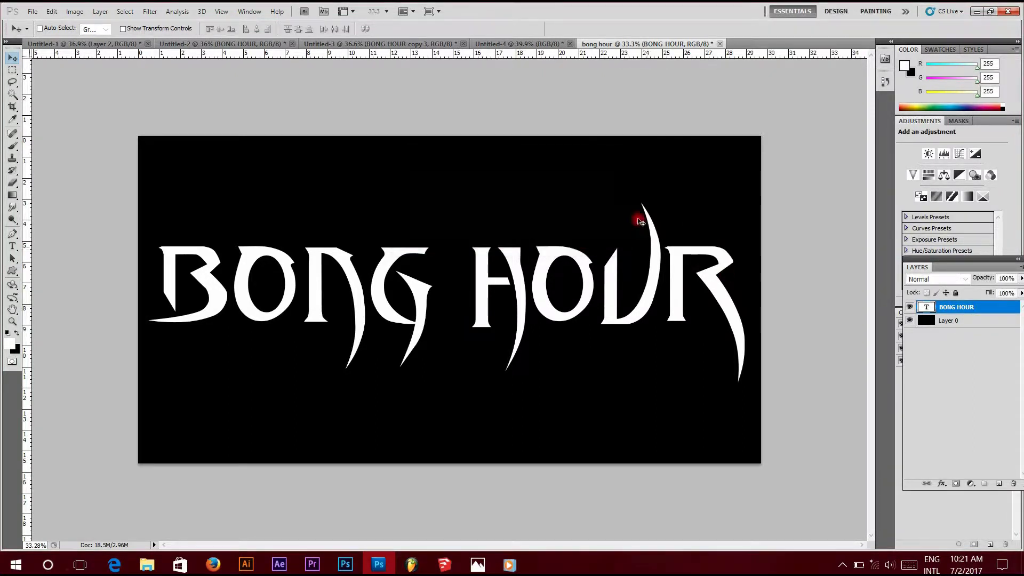
Step: Duplicate the BONG HOUR layer with Ctrl+J and reselect the original layer
{"action": "left_click", "coordinate": [931, 313]}
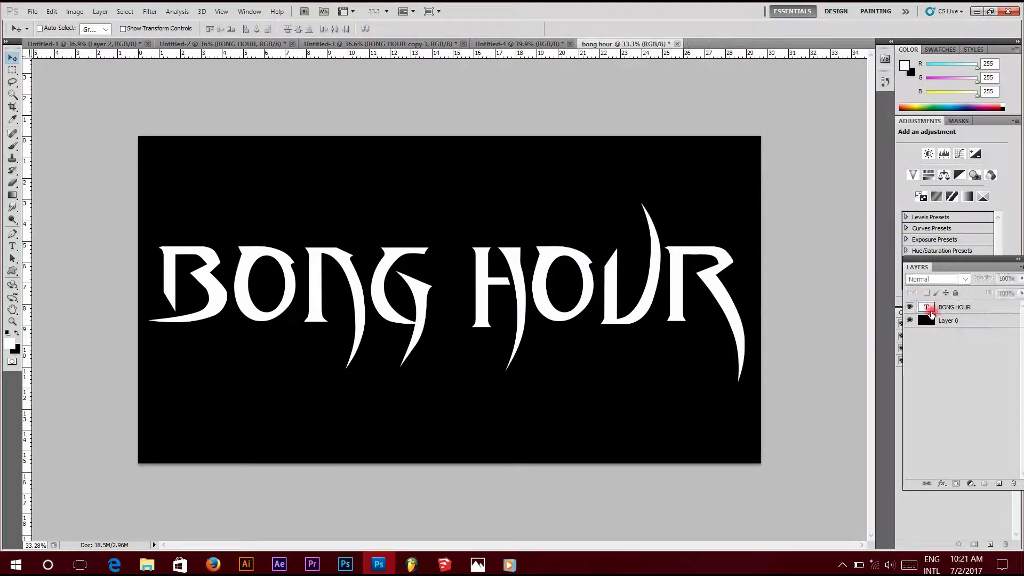
{"action": "left_click", "coordinate": [966, 315]}
{"action": "key", "text": "ctrl+j"}
{"action": "key", "text": "ctrl+j"}
{"action": "key", "text": "ctrl+j"}
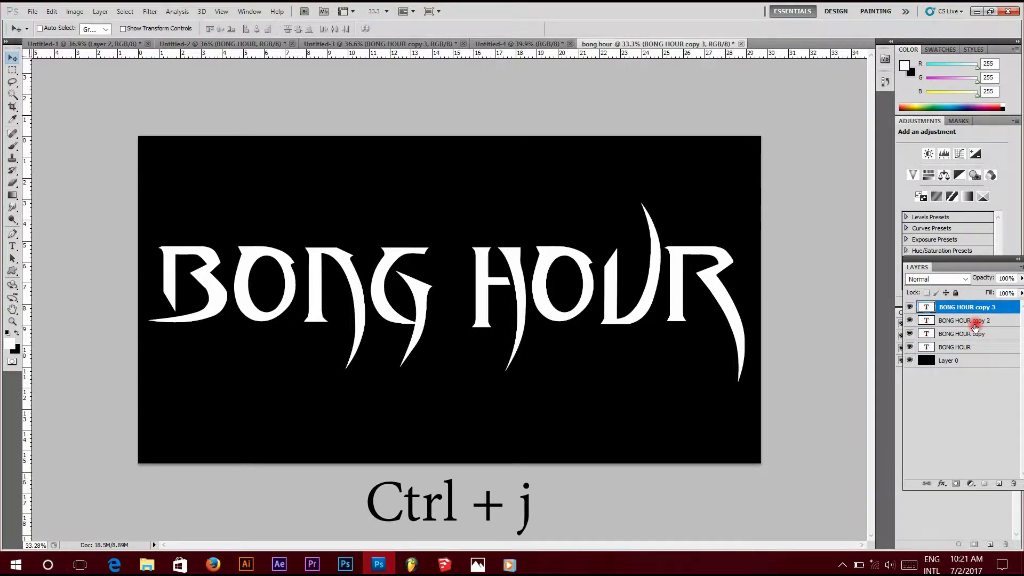
{"action": "key", "text": "ctrl+j"}
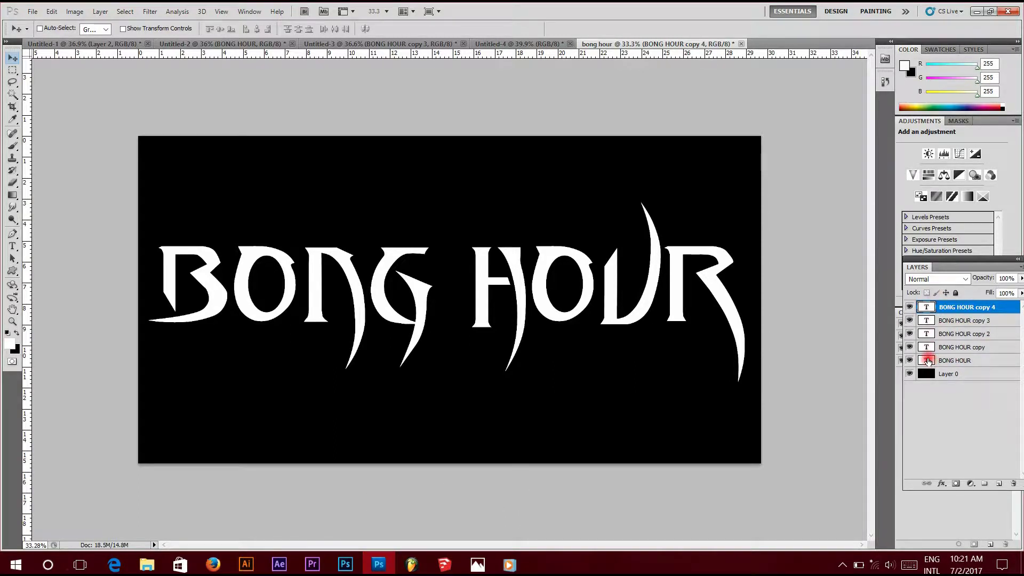
{"action": "left_click", "coordinate": [928, 361]}
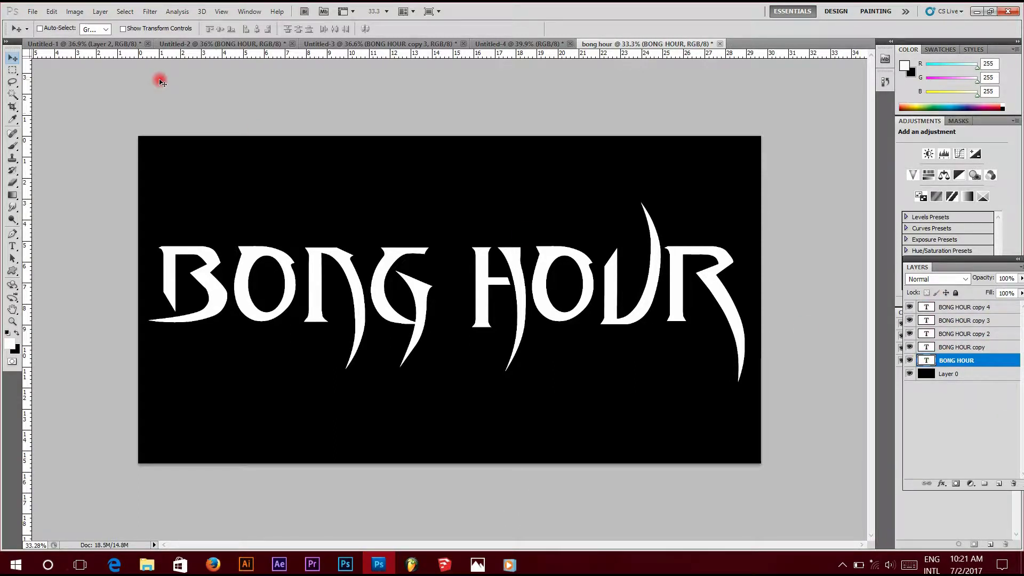
Step: Rasterize the original BONG HOUR layer and give it a 90° Motion Blur of 900 pixels
{"action": "left_click", "coordinate": [150, 11]}
{"action": "mouse_move", "coordinate": [176, 133]}
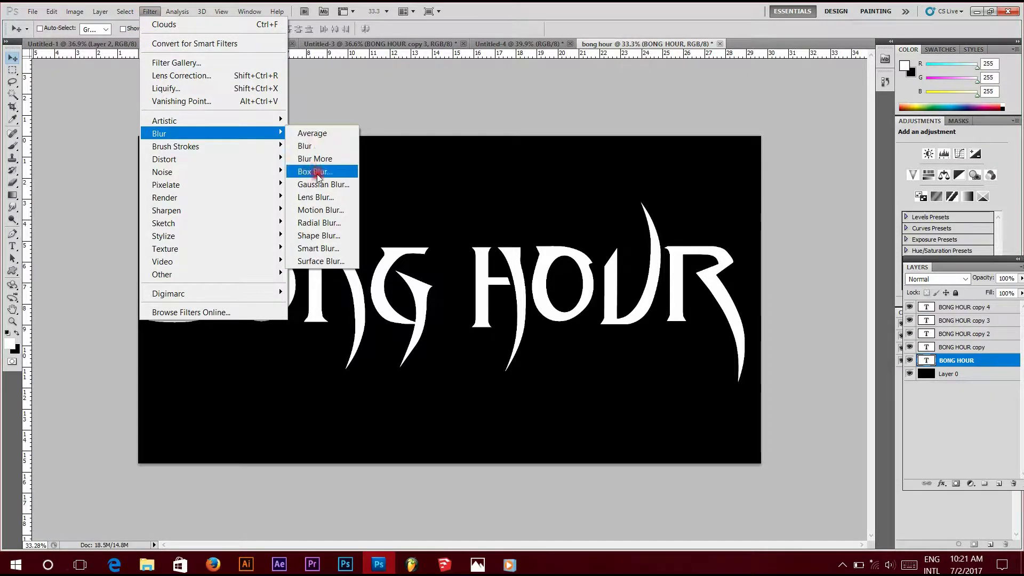
{"action": "left_click", "coordinate": [309, 211]}
{"action": "left_click", "coordinate": [499, 219]}
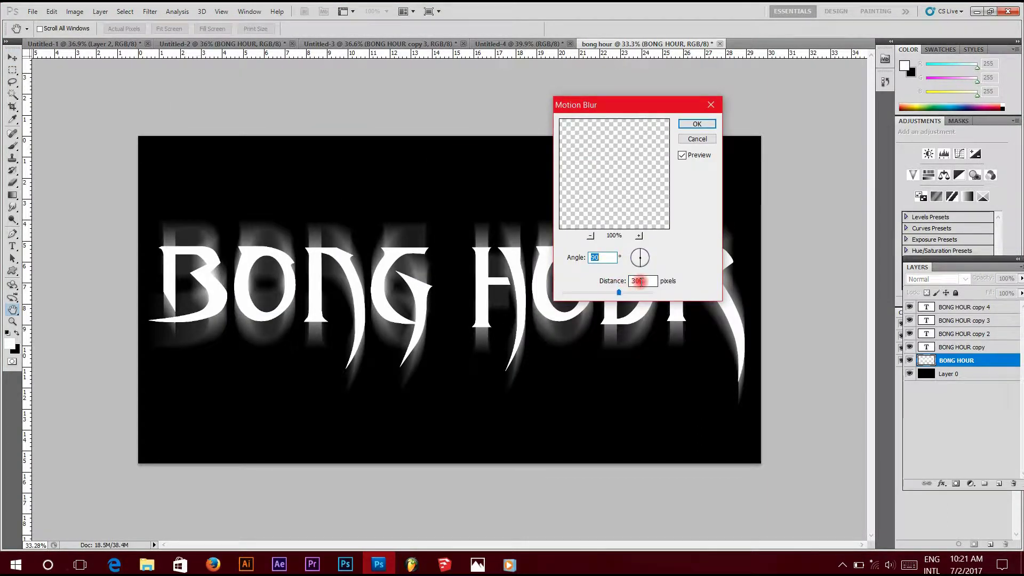
{"action": "left_click", "coordinate": [597, 257]}
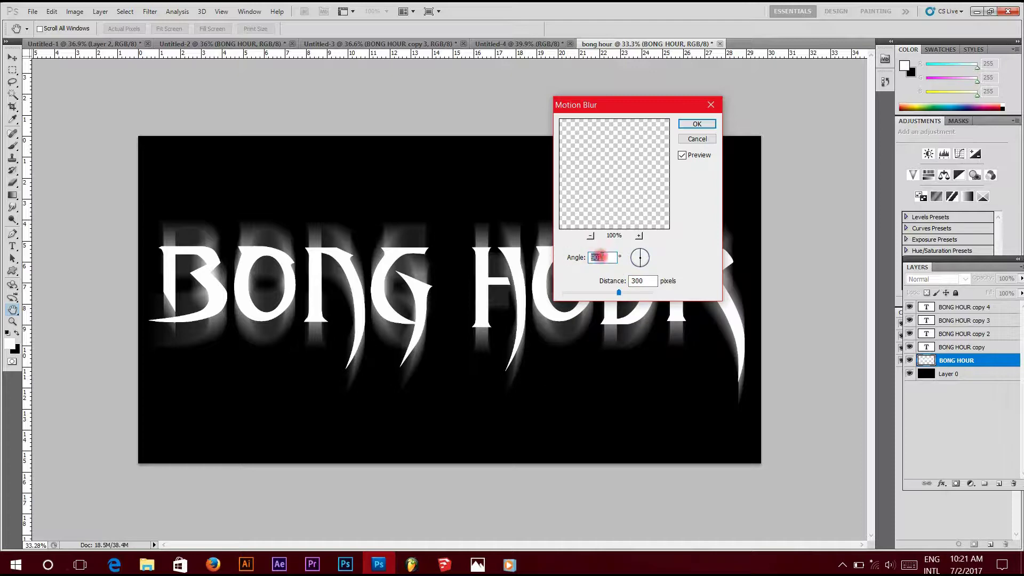
{"action": "left_click", "coordinate": [603, 257]}
{"action": "left_click", "coordinate": [561, 261]}
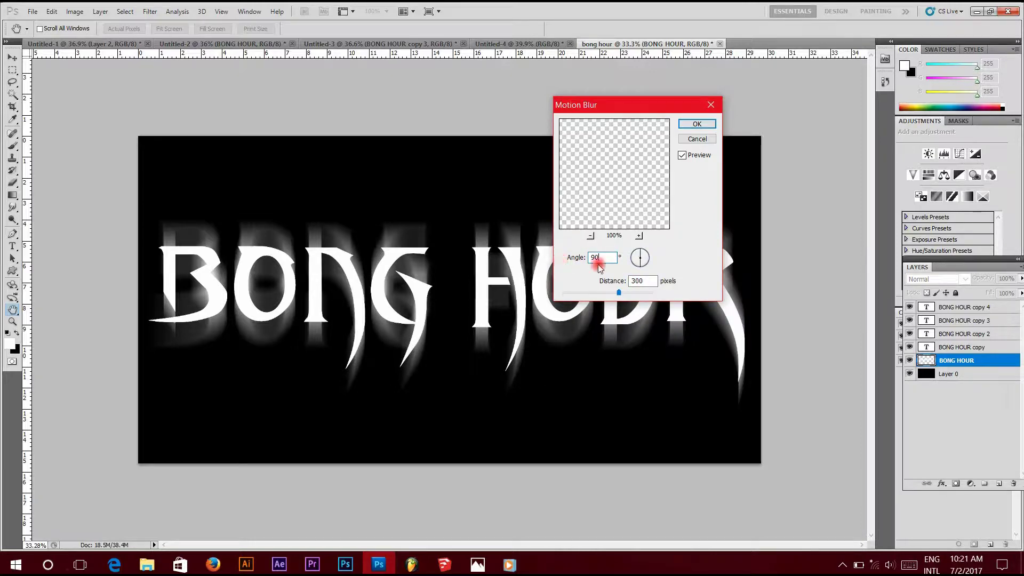
{"action": "left_click", "coordinate": [644, 281]}
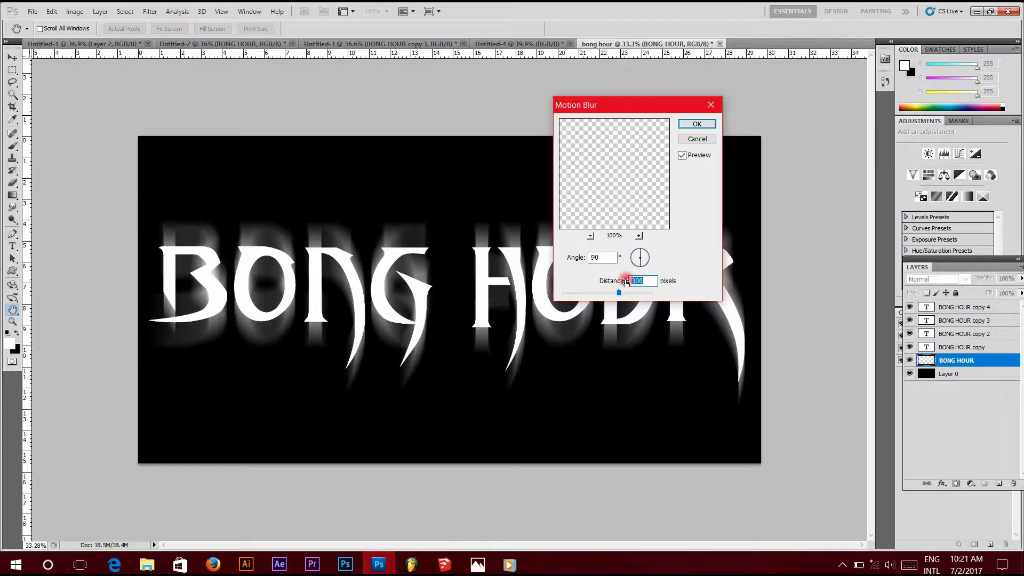
{"action": "left_click_drag", "start_coordinate": [619, 282], "coordinate": [676, 275]}
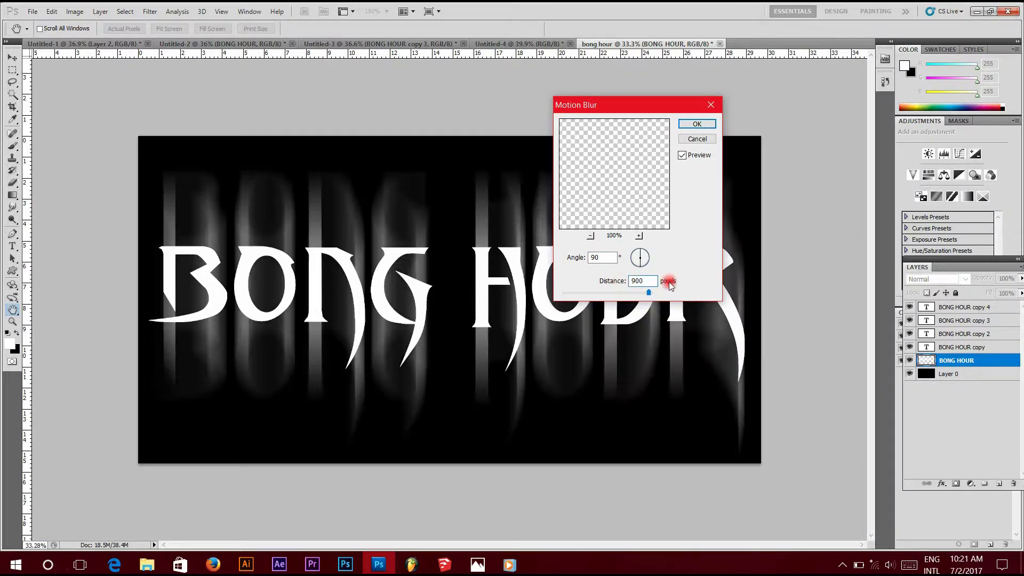
{"action": "left_click", "coordinate": [696, 124]}
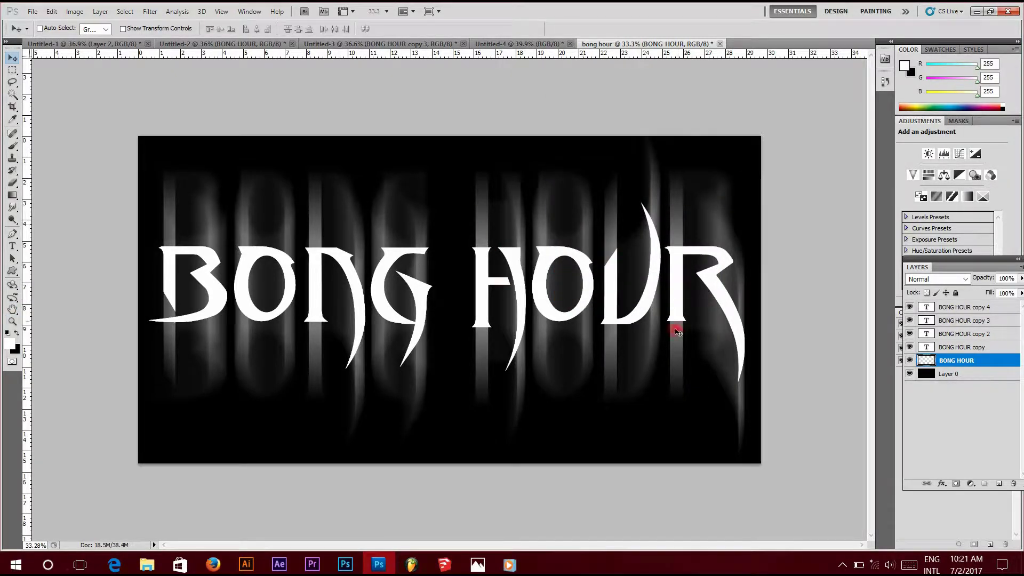
{"action": "left_click", "coordinate": [926, 347]}
Step: Rasterize BONG HOUR copy and give it a vertical motion blur of 700 pixels
{"action": "left_click", "coordinate": [962, 347]}
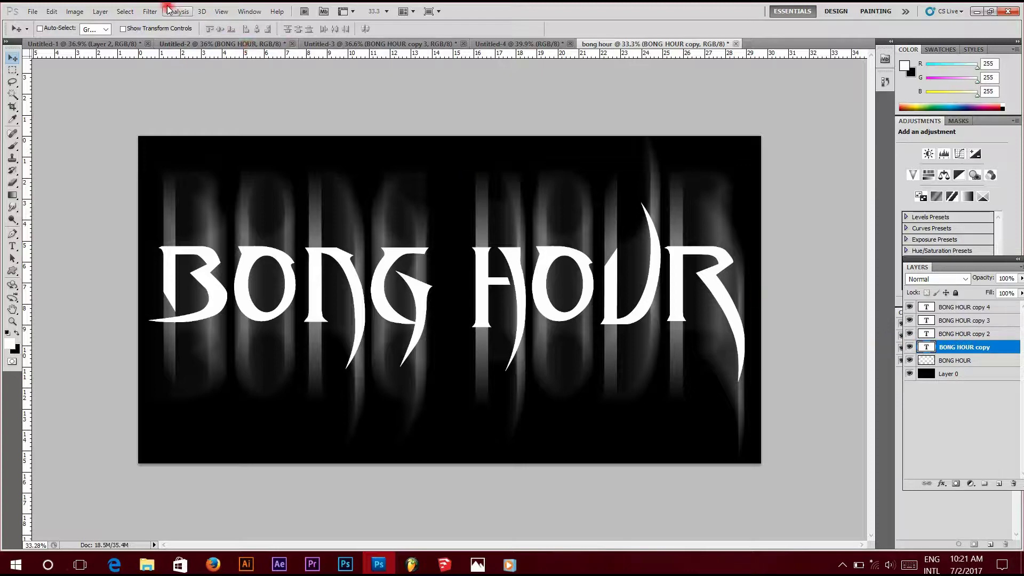
{"action": "left_click", "coordinate": [149, 11]}
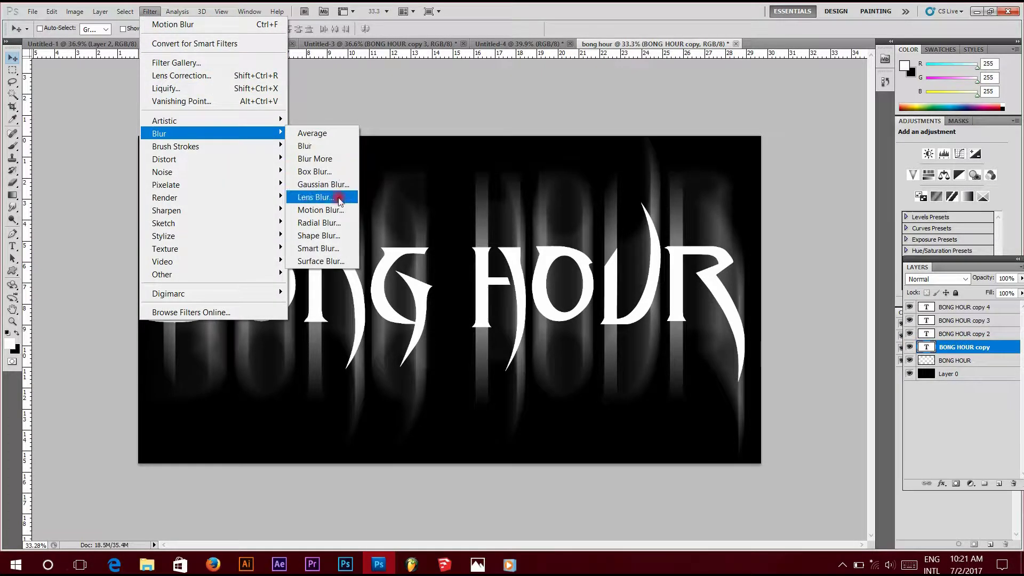
{"action": "left_click", "coordinate": [336, 210]}
{"action": "left_click", "coordinate": [491, 218]}
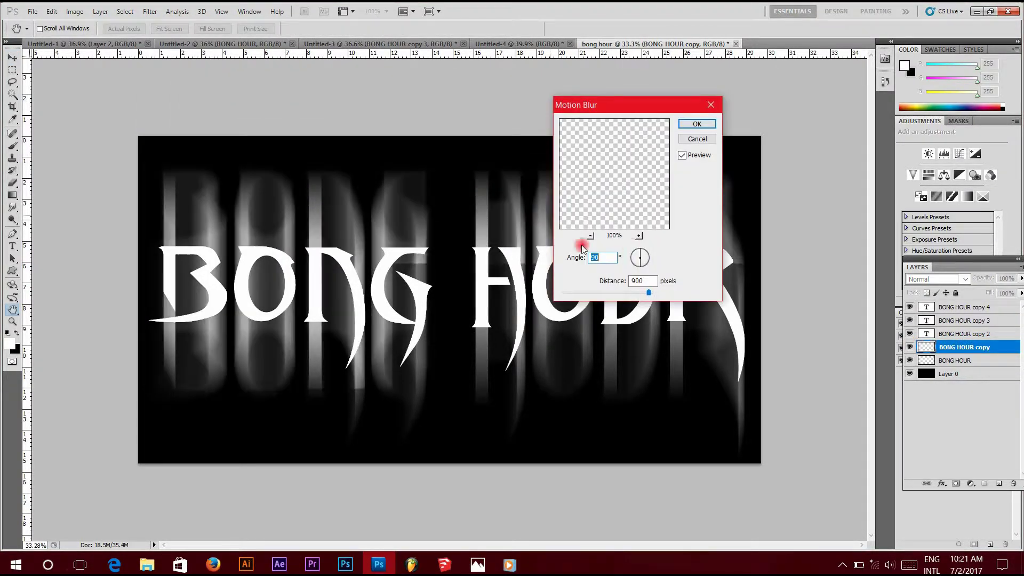
{"action": "left_click_drag", "start_coordinate": [649, 281], "coordinate": [631, 280]}
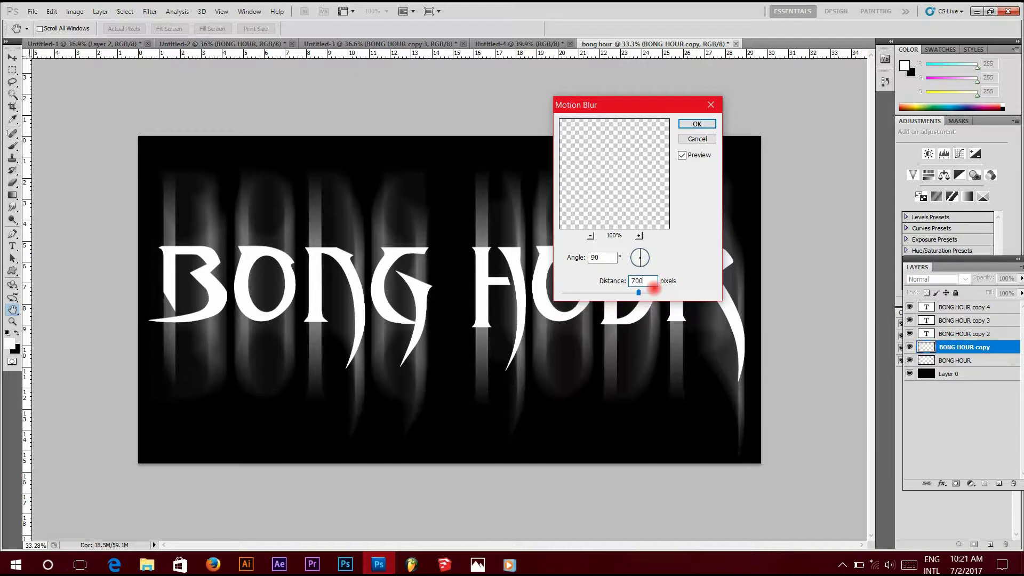
{"action": "type", "text": "00"}
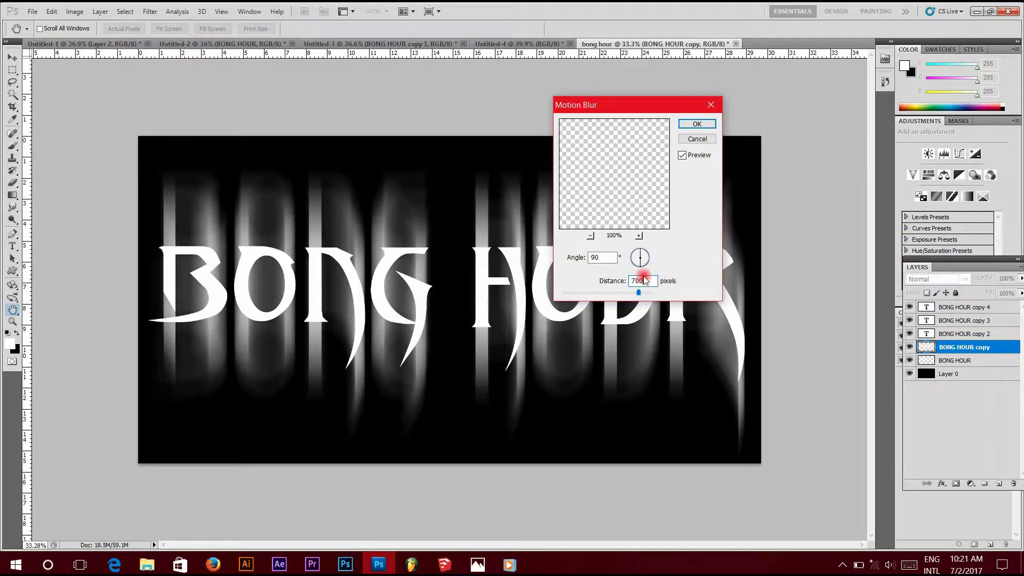
{"action": "left_click", "coordinate": [686, 125]}
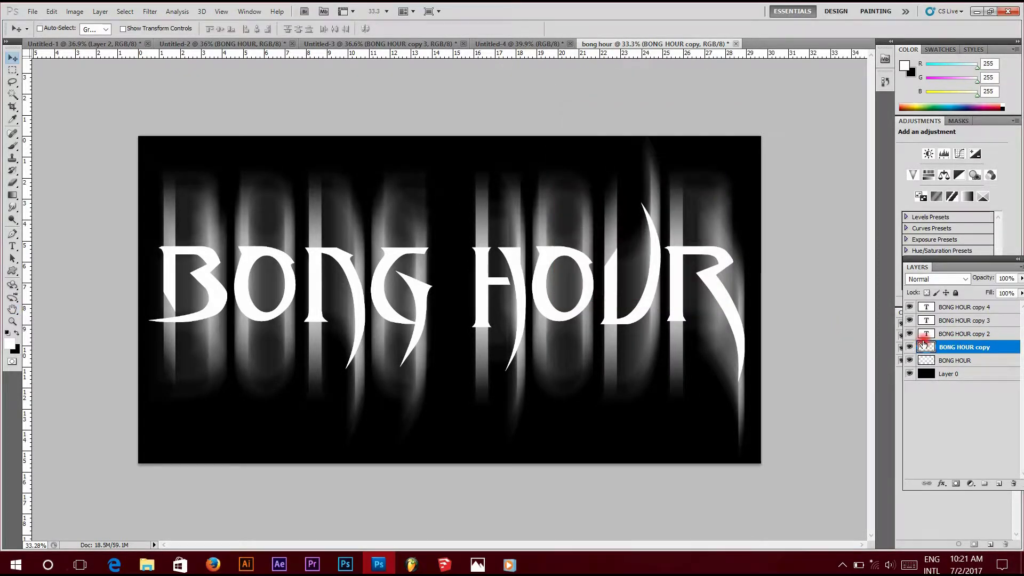
Step: Rasterize BONG HOUR copy 2 and motion-blur it 500 pixels at 90°
{"action": "left_click", "coordinate": [929, 335]}
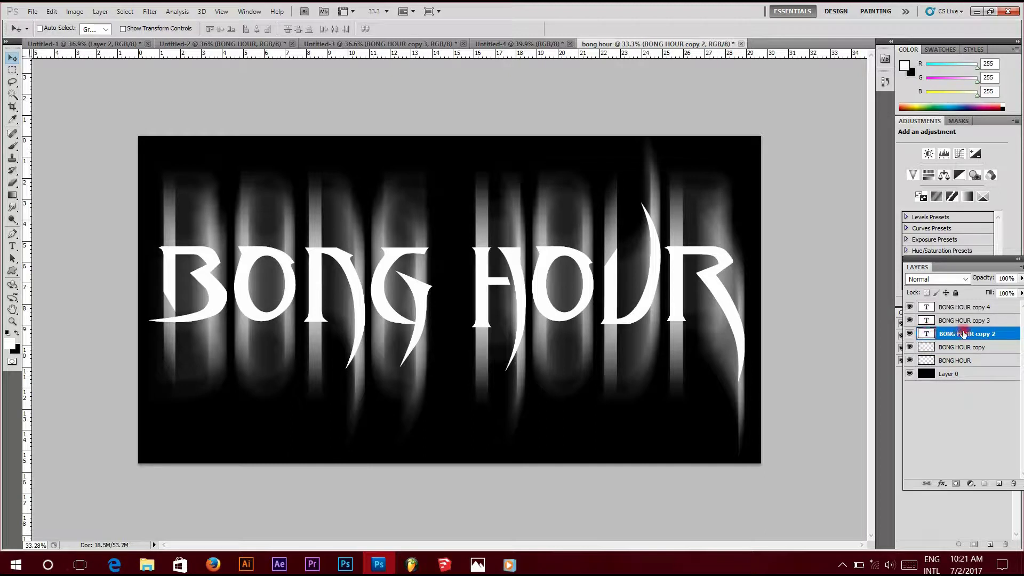
{"action": "left_click", "coordinate": [150, 11]}
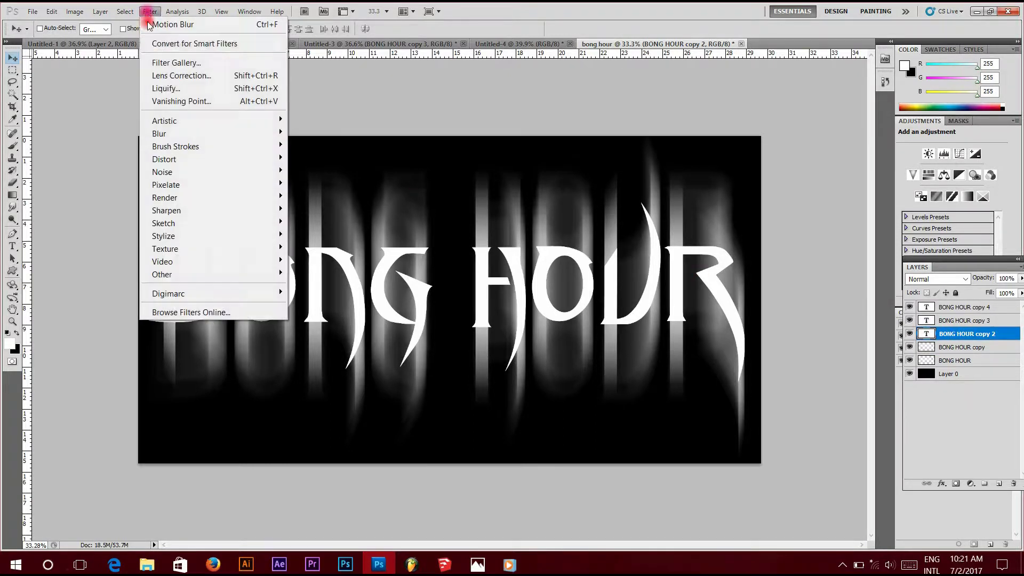
{"action": "mouse_move", "coordinate": [159, 133]}
{"action": "left_click", "coordinate": [324, 211]}
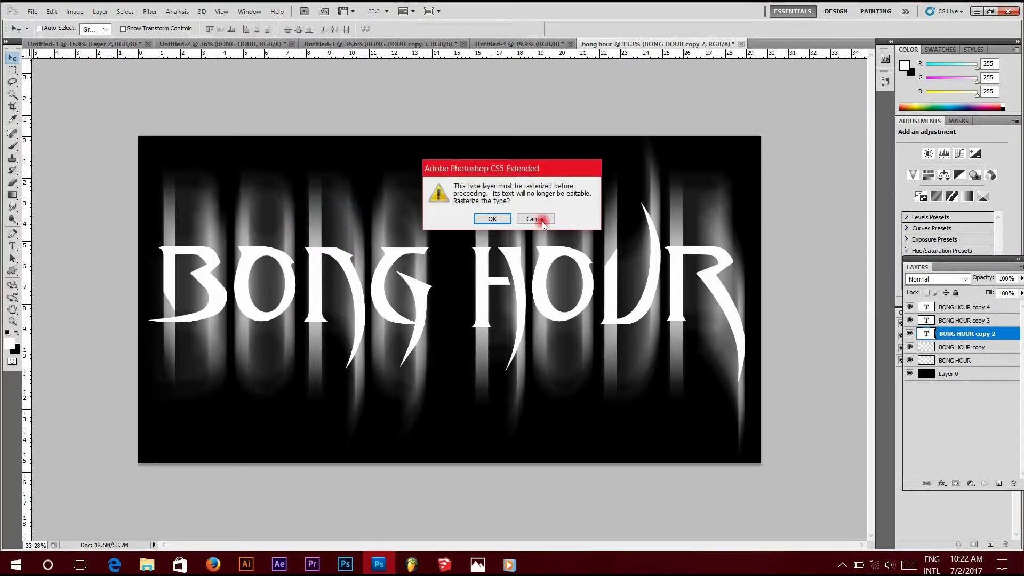
{"action": "left_click", "coordinate": [502, 217]}
{"action": "double_click", "coordinate": [644, 281]}
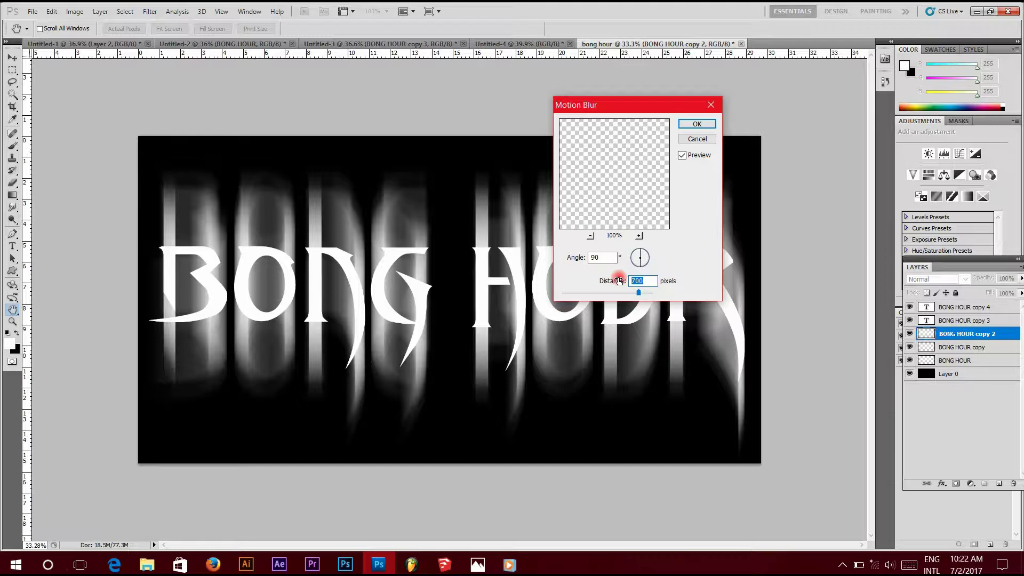
{"action": "type", "text": "500"}
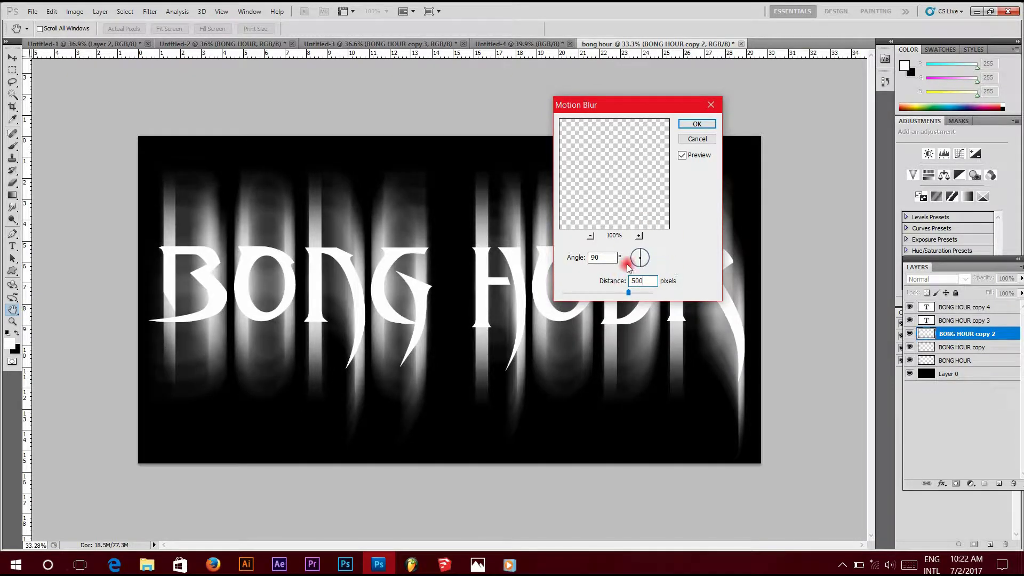
{"action": "left_click", "coordinate": [693, 125]}
{"action": "left_click", "coordinate": [958, 335]}
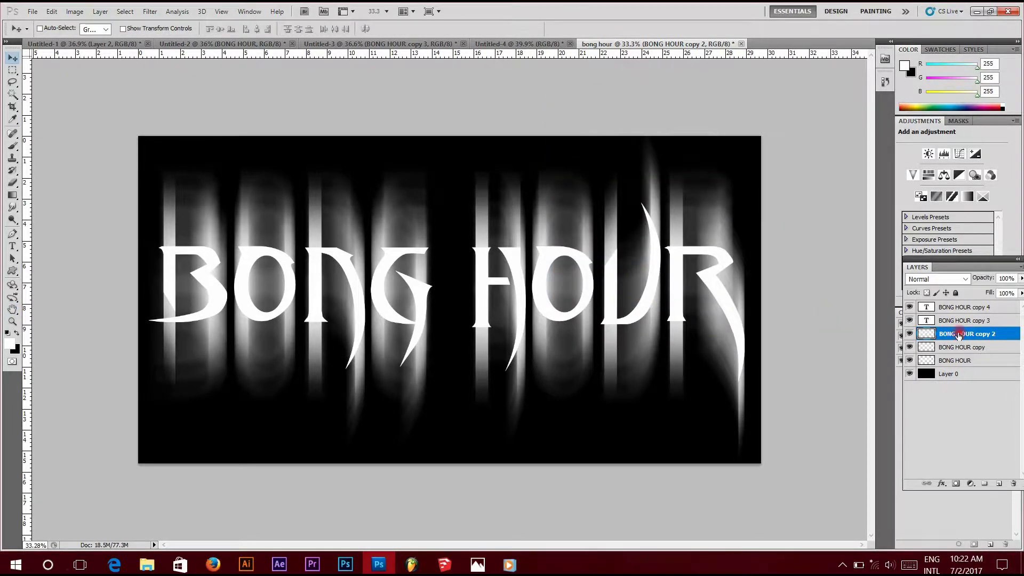
{"action": "left_click", "coordinate": [929, 319]}
Step: Rasterize BONG HOUR copy 3 and give it a 300-pixel vertical motion blur
{"action": "left_click", "coordinate": [152, 12]}
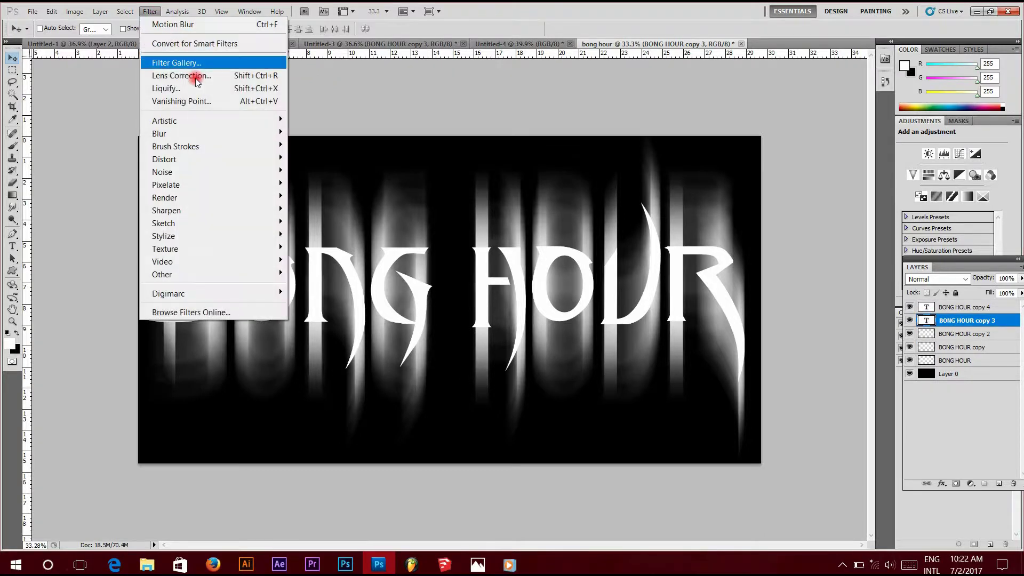
{"action": "left_click", "coordinate": [322, 210]}
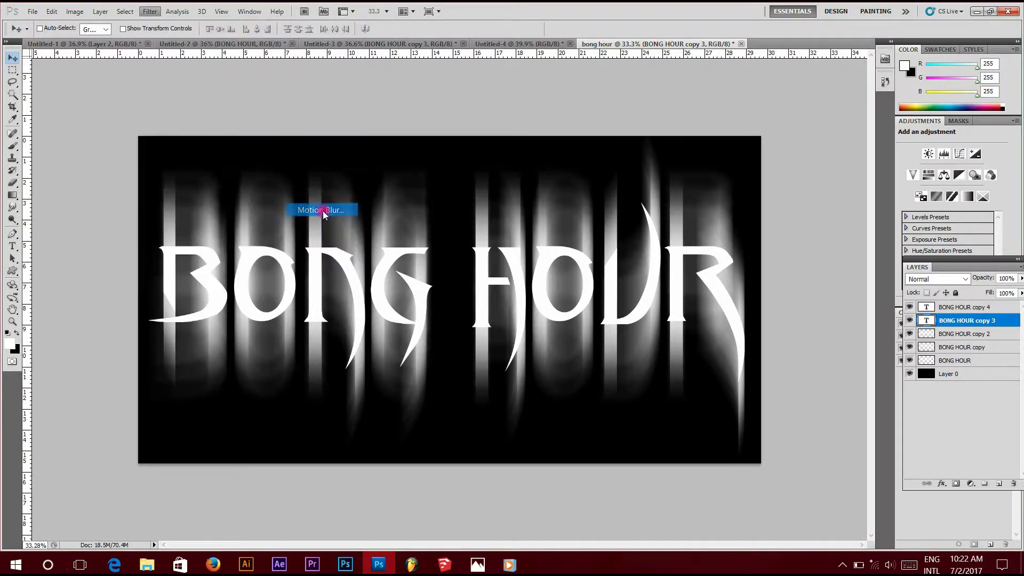
{"action": "left_click", "coordinate": [499, 220]}
{"action": "left_click", "coordinate": [647, 279]}
{"action": "type", "text": "00"}
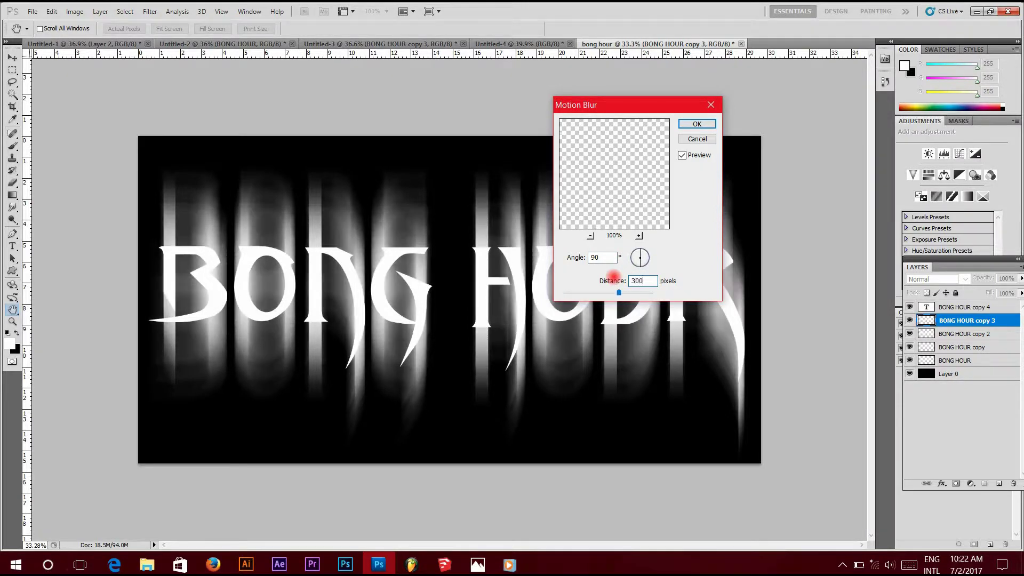
{"action": "left_click", "coordinate": [697, 124]}
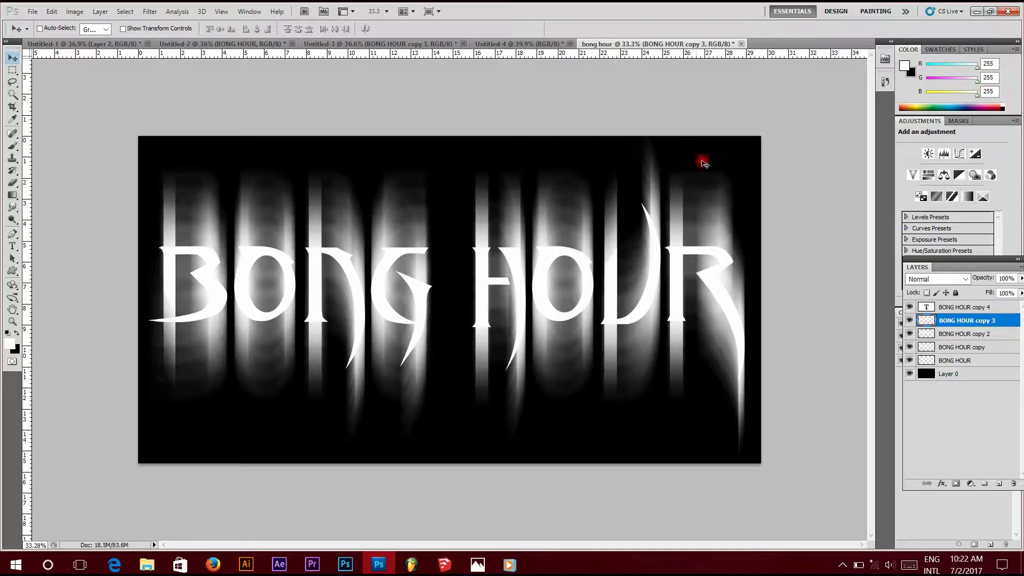
Step: Toggle the sharp top copy's visibility to inspect the glow streaks
{"action": "left_click", "coordinate": [909, 308]}
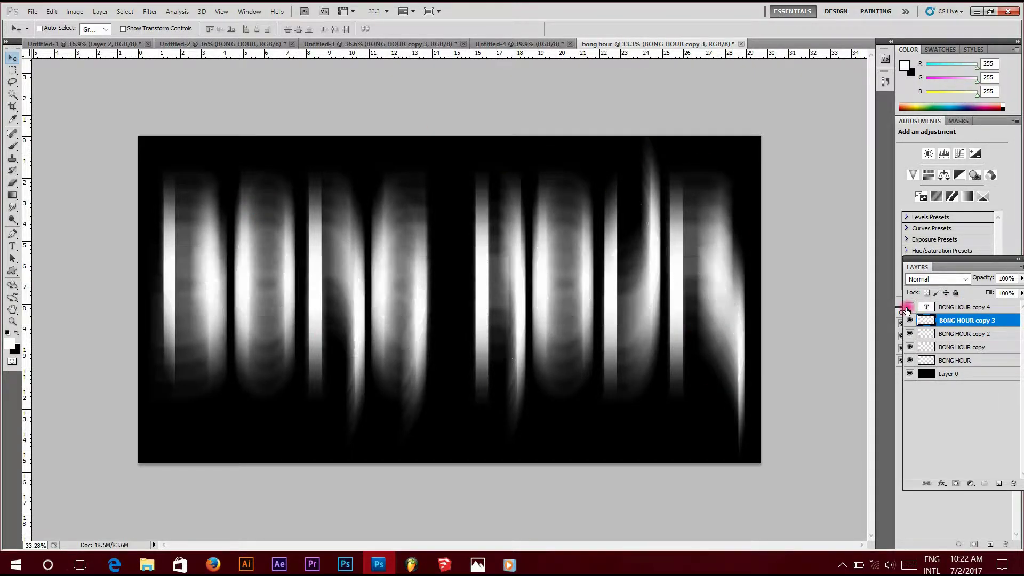
{"action": "left_click", "coordinate": [909, 307]}
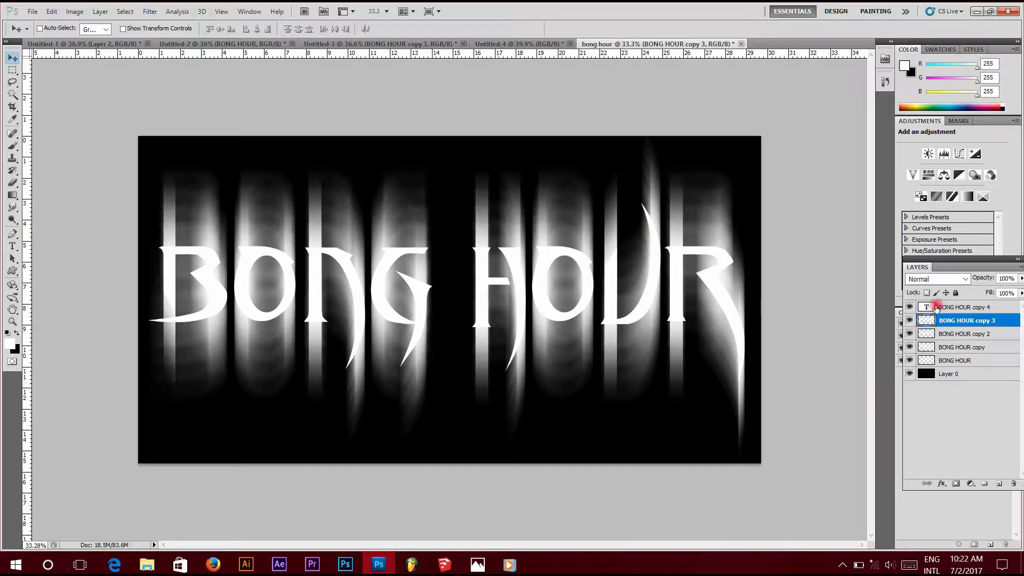
{"action": "left_click_drag", "start_coordinate": [947, 323], "coordinate": [995, 471]}
Step: Add a new Layer 1 and fill it with a left-to-right blue-red-yellow gradient across the canvas
{"action": "left_click", "coordinate": [998, 484]}
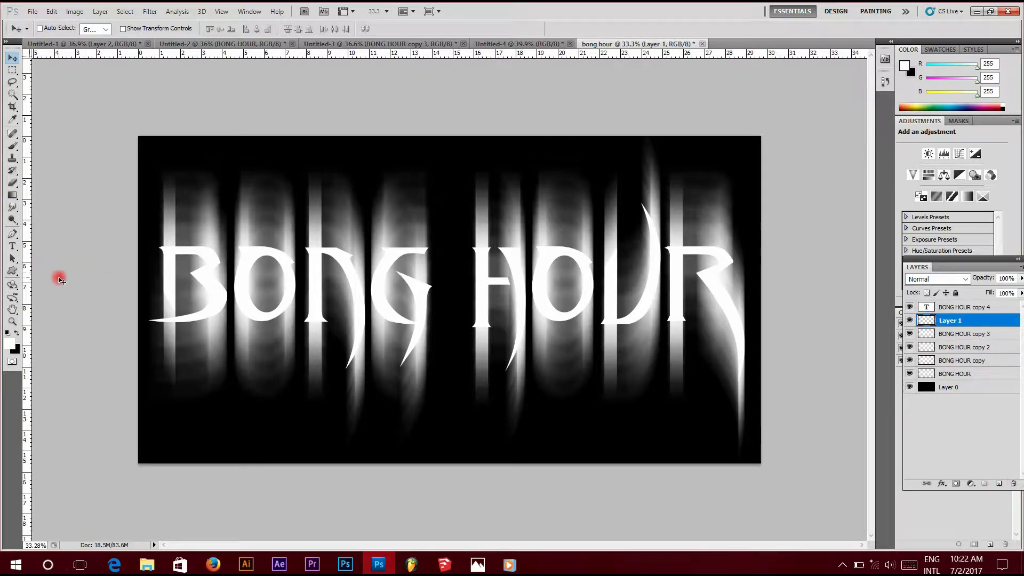
{"action": "left_click", "coordinate": [12, 196]}
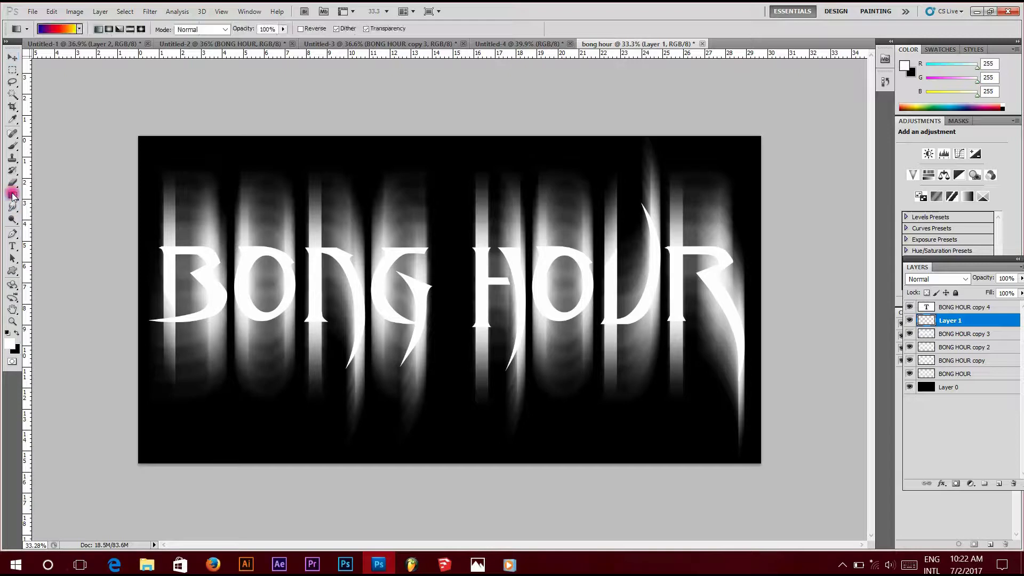
{"action": "left_click", "coordinate": [79, 29]}
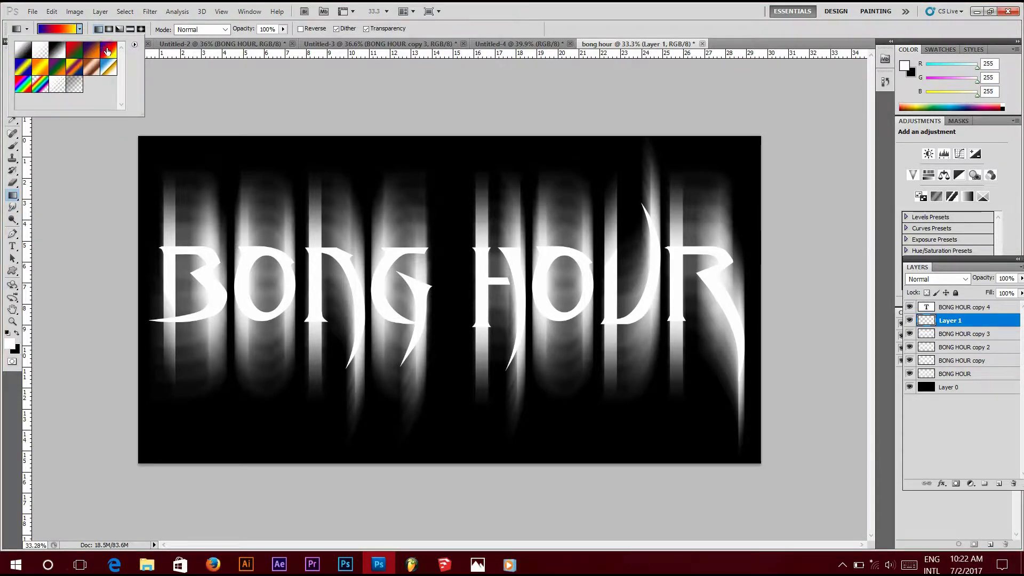
{"action": "left_click", "coordinate": [78, 29]}
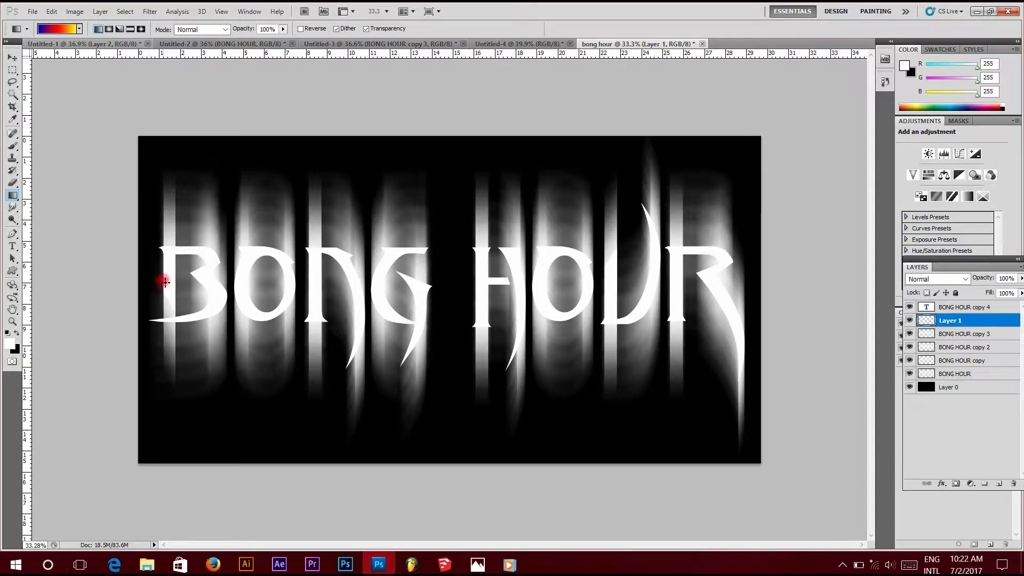
{"action": "left_click_drag", "start_coordinate": [147, 283], "coordinate": [751, 286]}
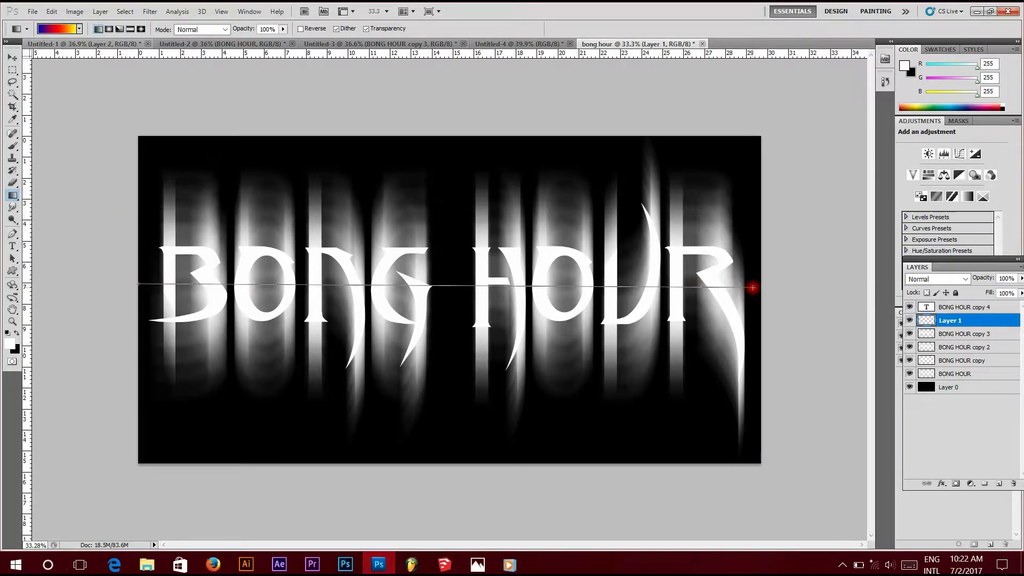
{"action": "left_click_drag", "start_coordinate": [751, 287], "coordinate": [751, 287]}
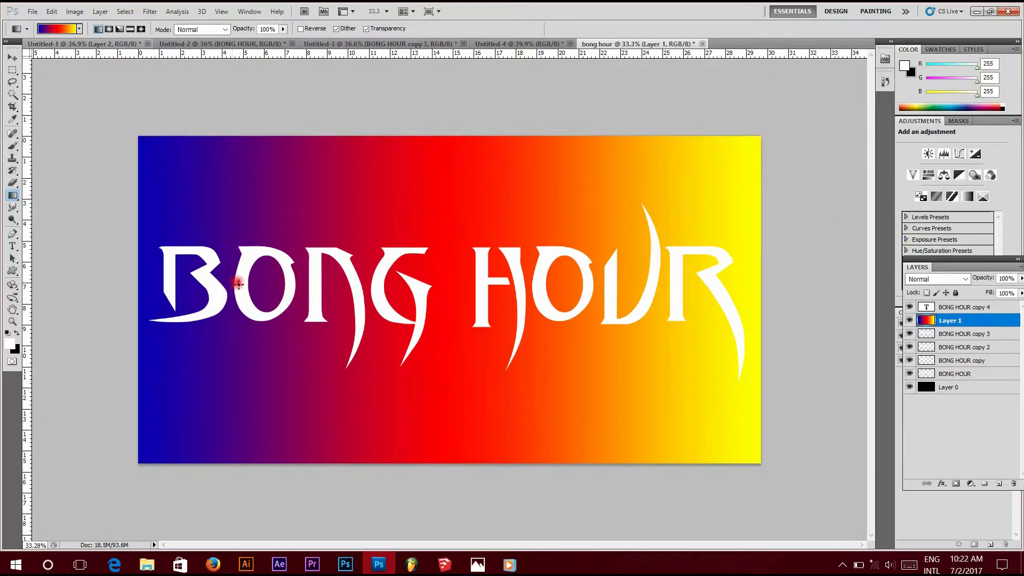
{"action": "left_click", "coordinate": [11, 59]}
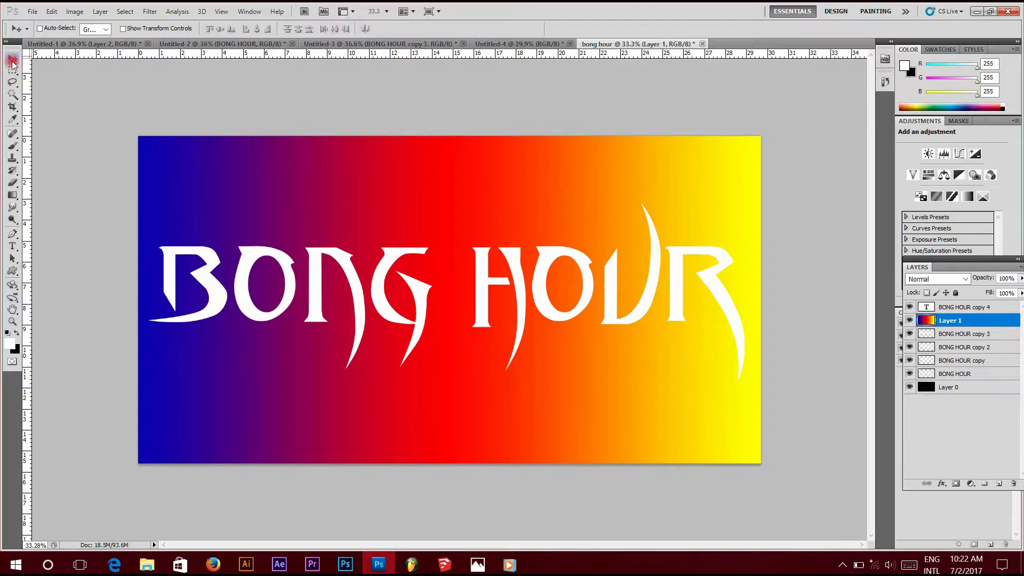
Step: Set Layer 1 to Overlay, inspect the rainbow-tinted streaks up close, and add an empty Layer 2
{"action": "left_click", "coordinate": [966, 278]}
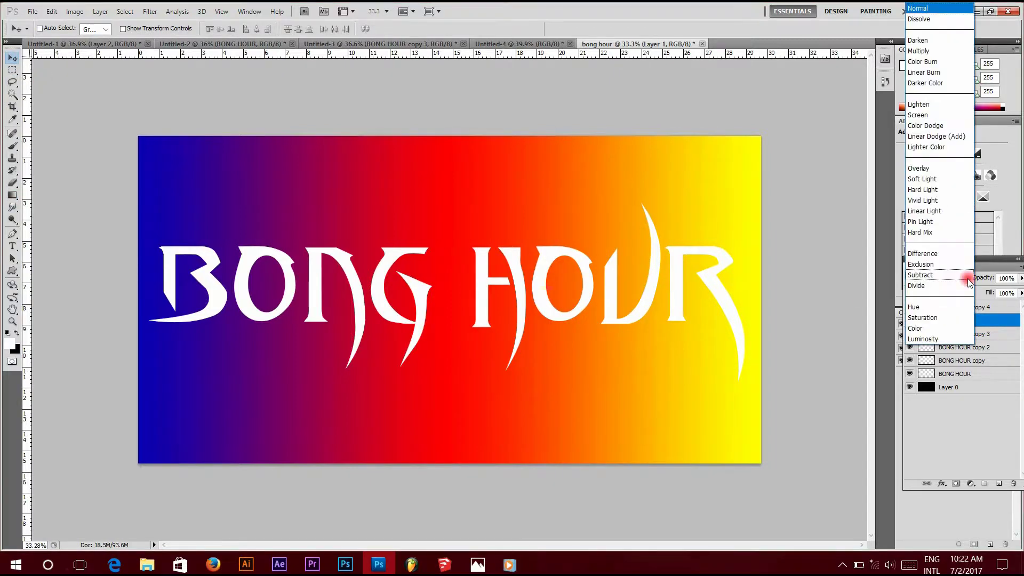
{"action": "left_click", "coordinate": [937, 169]}
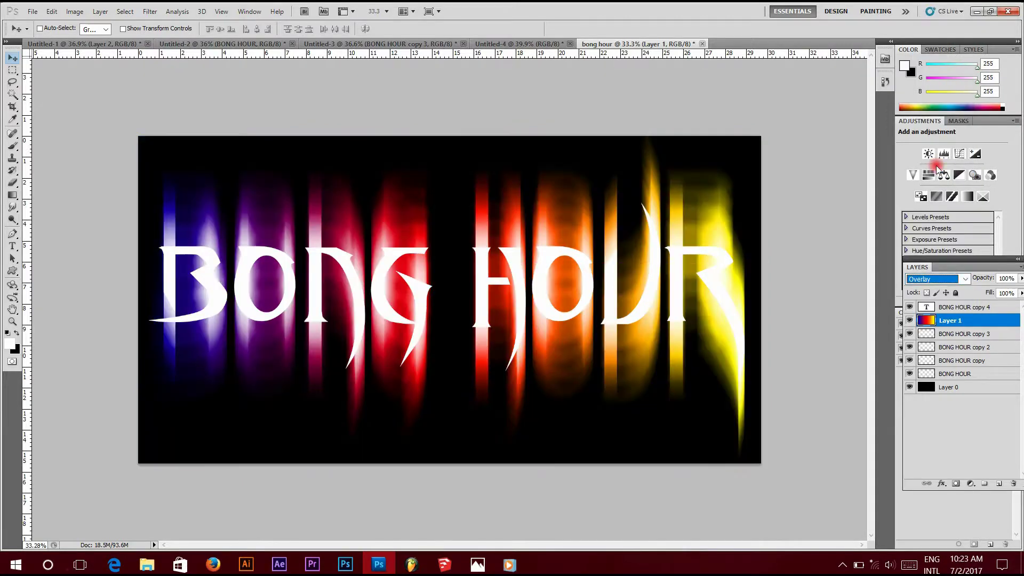
{"action": "left_click", "coordinate": [501, 189]}
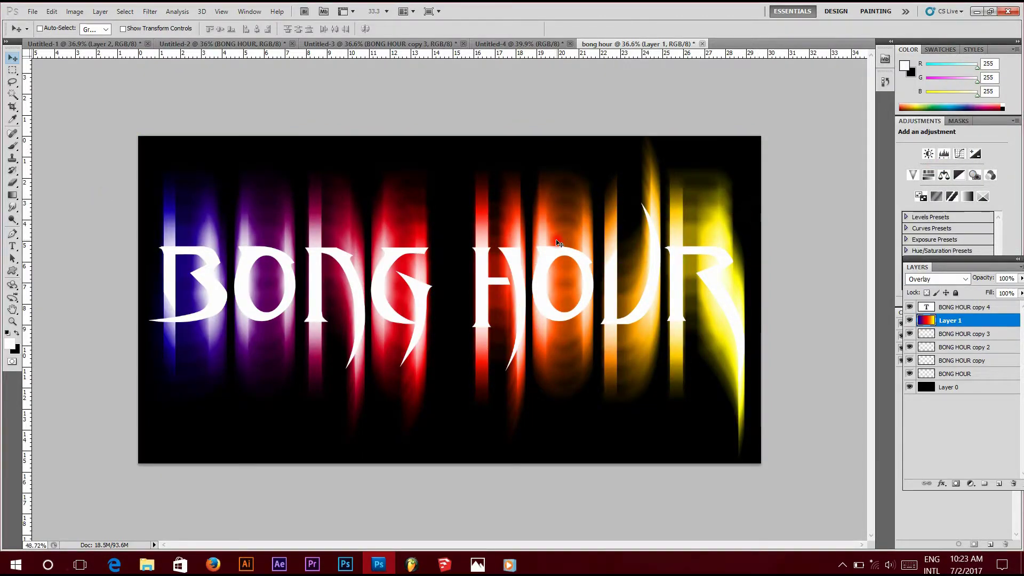
{"action": "left_click_drag", "start_coordinate": [483, 271], "coordinate": [557, 240]}
{"action": "scroll", "coordinate": [400, 270], "scroll_direction": "up", "scroll_amount": 1}
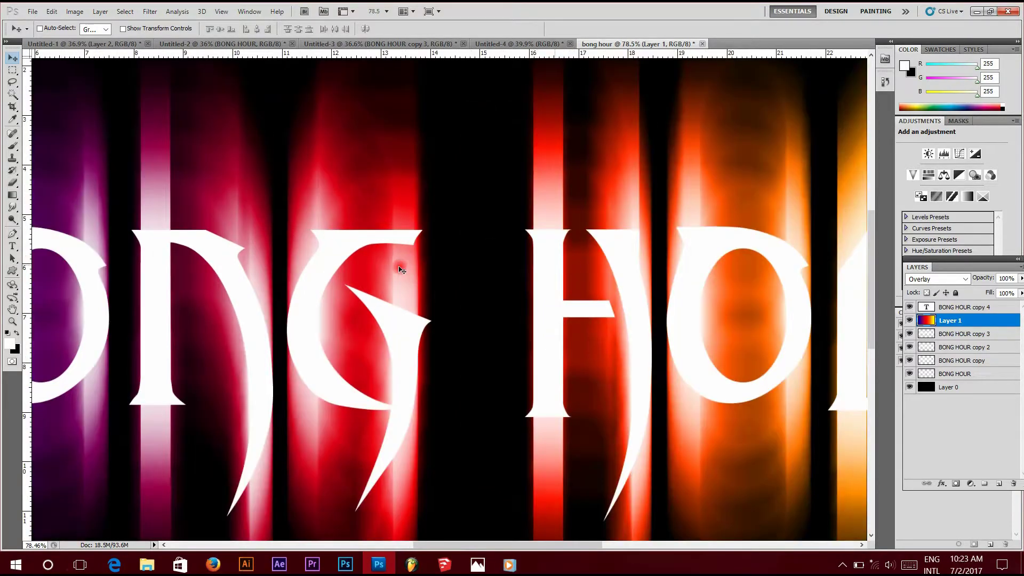
{"action": "scroll", "coordinate": [400, 269], "scroll_direction": "down", "scroll_amount": 1}
{"action": "scroll", "coordinate": [402, 270], "scroll_direction": "down", "scroll_amount": 1}
{"action": "scroll", "coordinate": [402, 270], "scroll_direction": "up", "scroll_amount": 1}
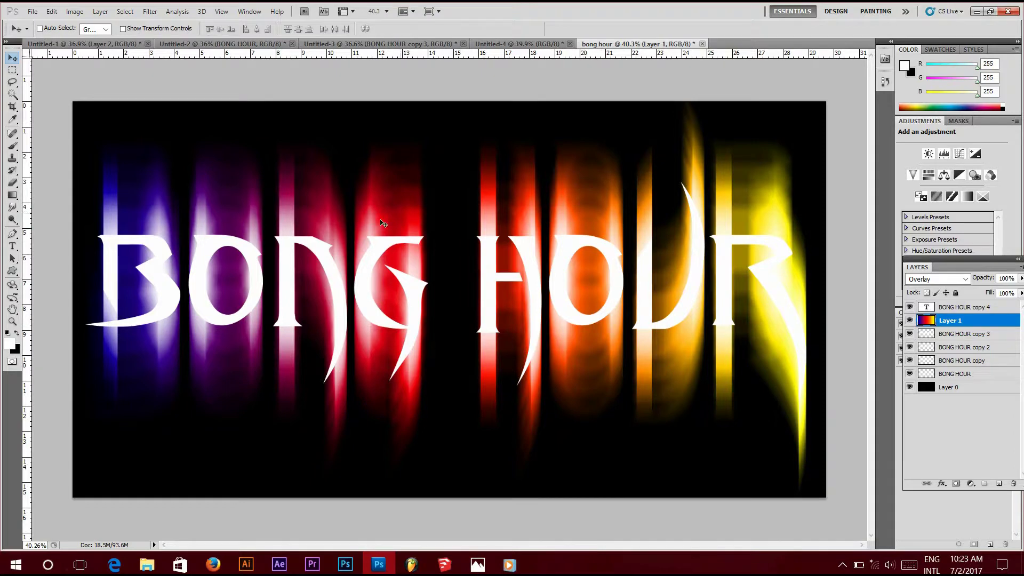
{"action": "left_click", "coordinate": [997, 484]}
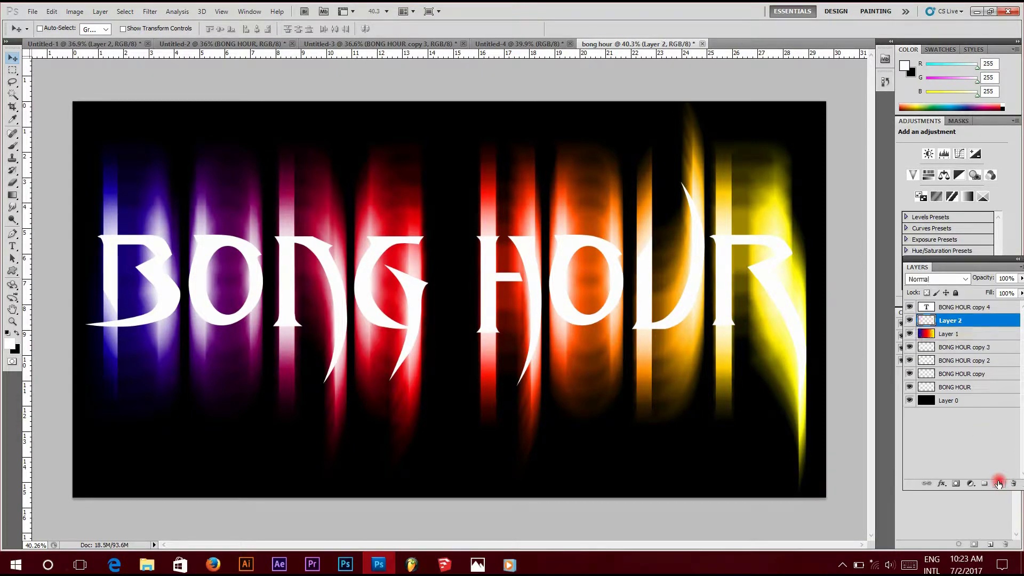
Step: Fill Layer 2 with black and render a Clouds filter texture on it
{"action": "left_click", "coordinate": [271, 162]}
{"action": "left_click", "coordinate": [20, 345]}
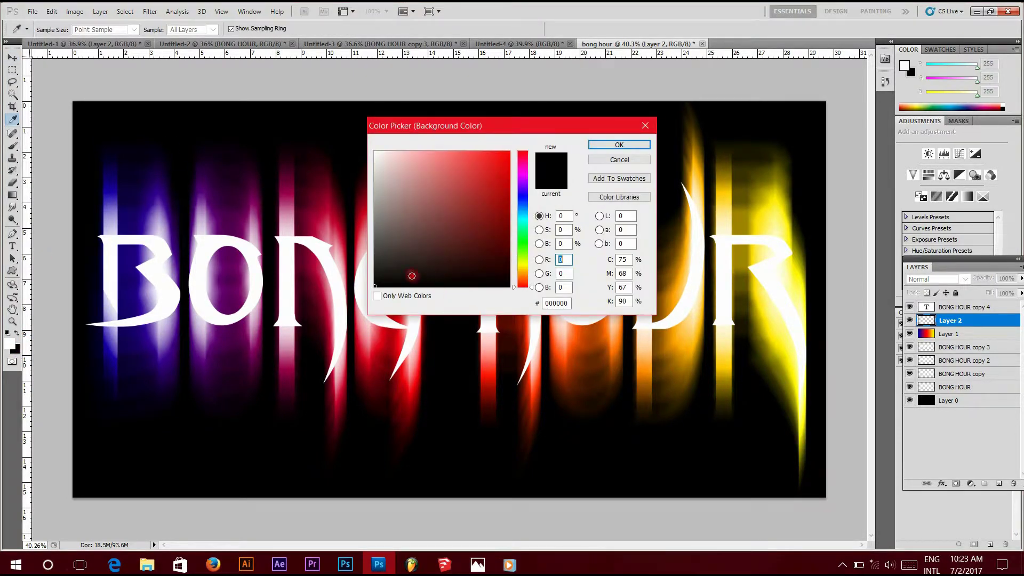
{"action": "left_click", "coordinate": [619, 144]}
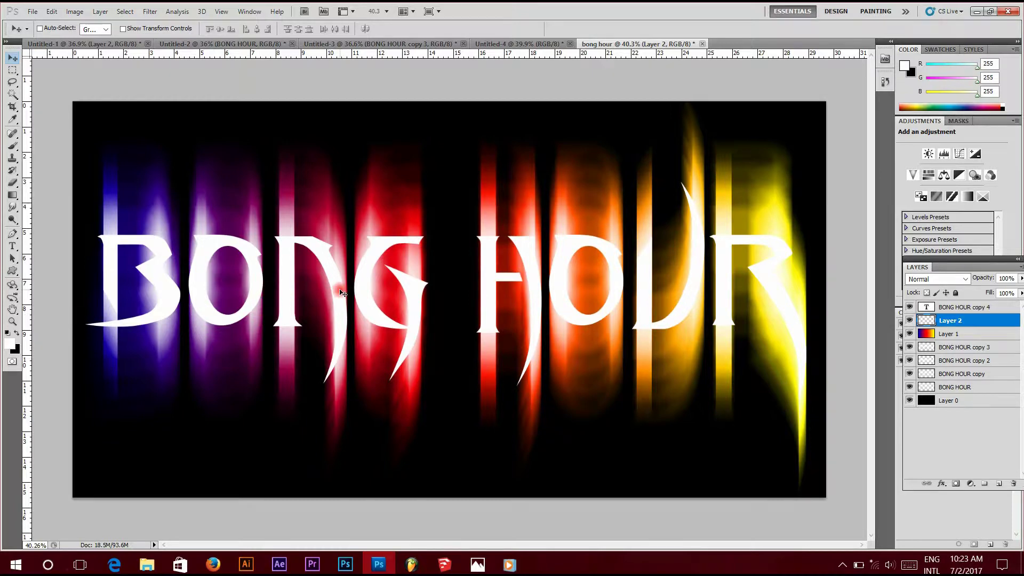
{"action": "key", "text": "ctrl+BackSpace"}
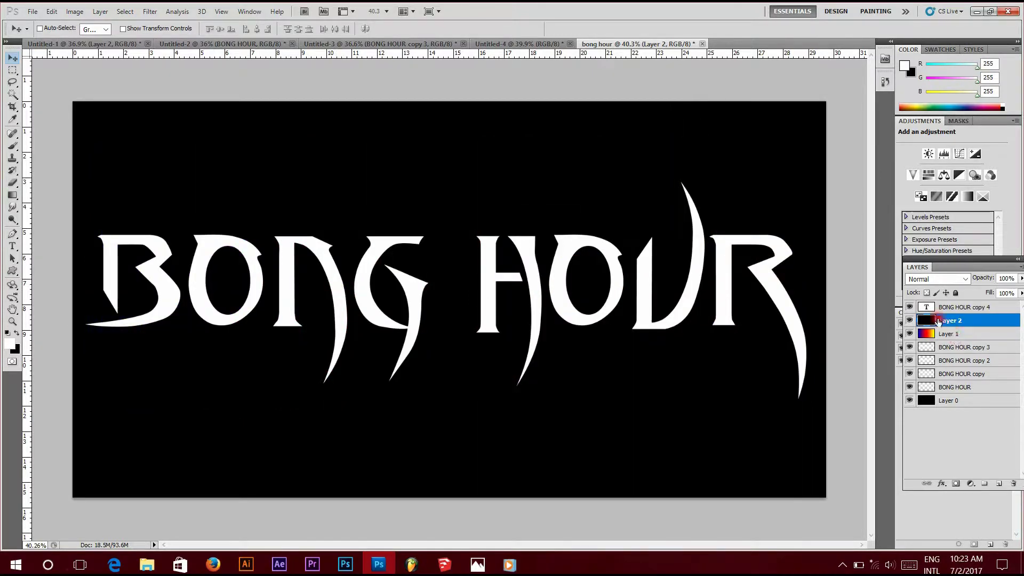
{"action": "left_click", "coordinate": [150, 11]}
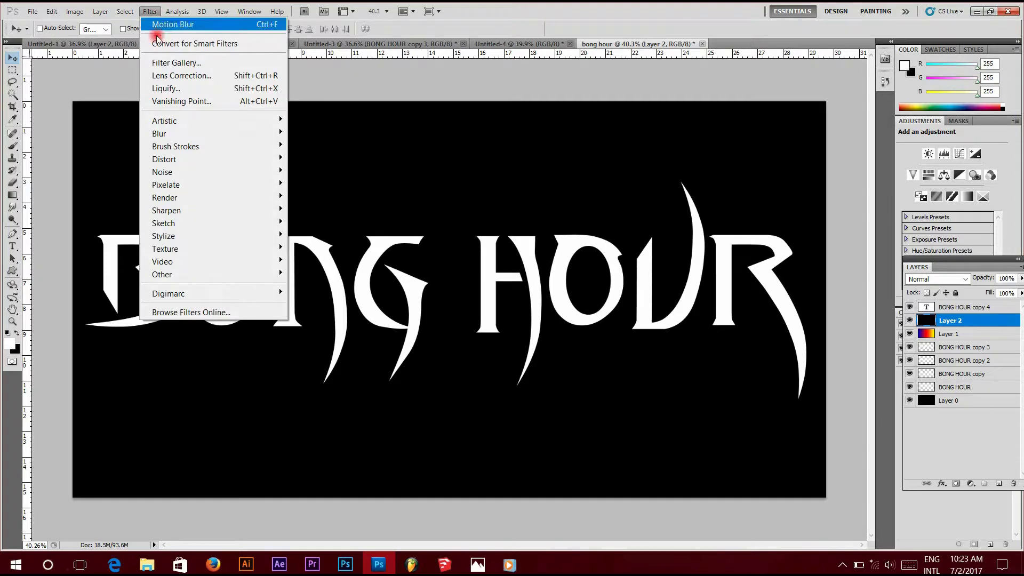
{"action": "mouse_move", "coordinate": [166, 197]}
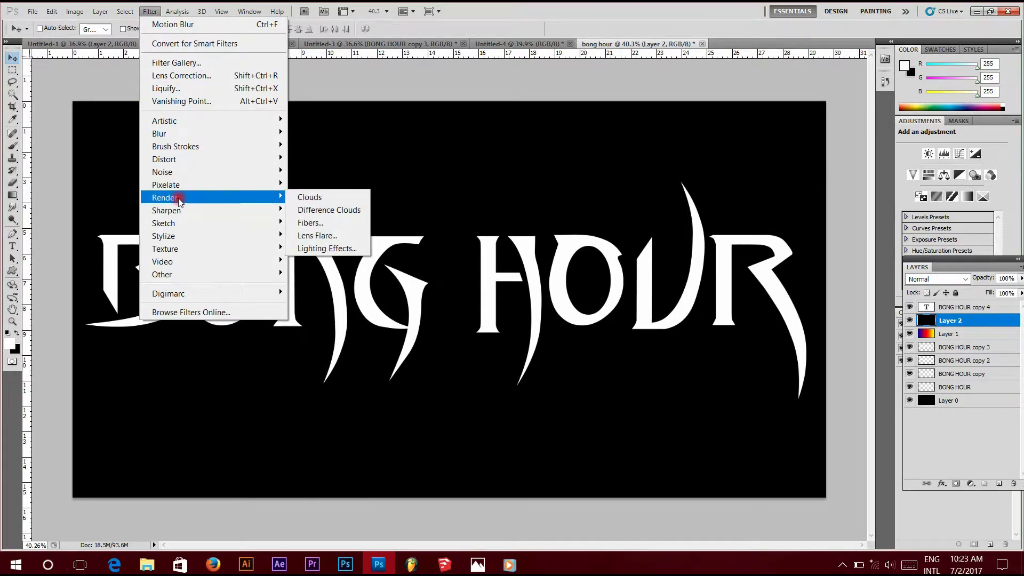
{"action": "left_click", "coordinate": [320, 198]}
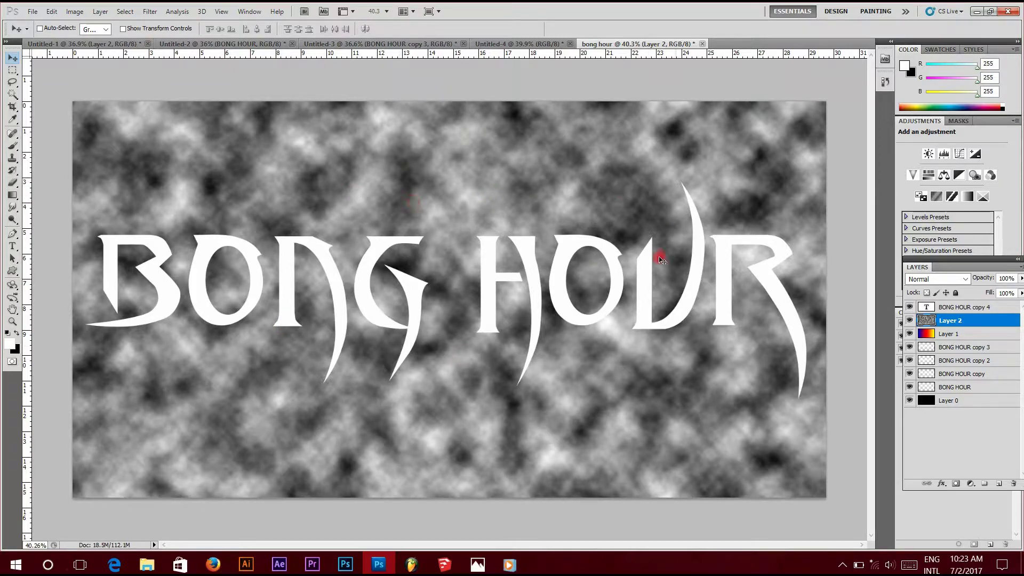
Step: Blend the clouds layer in Overlay, compare it on and off, and select BONG HOUR copy 4
{"action": "left_click", "coordinate": [964, 279]}
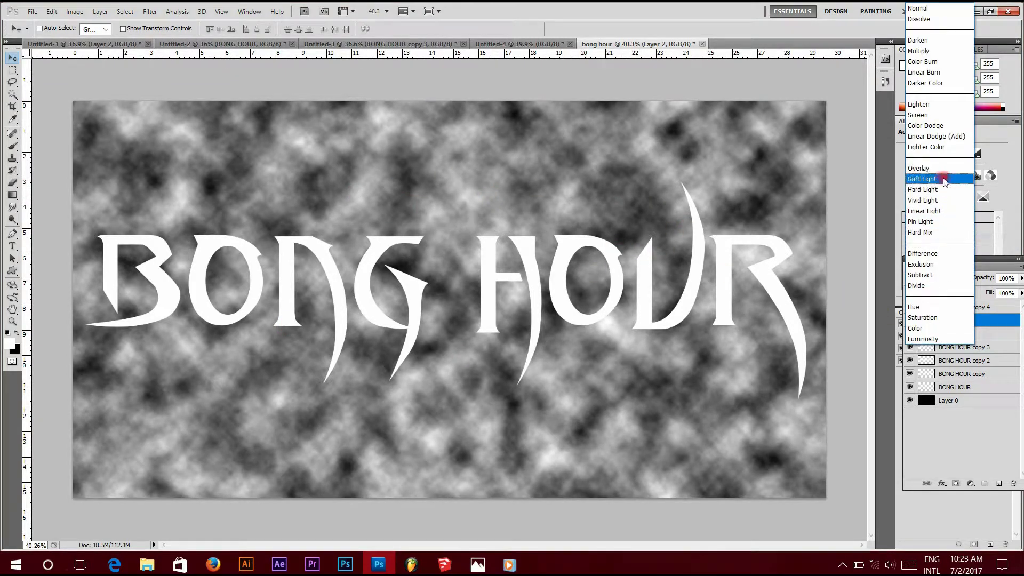
{"action": "left_click", "coordinate": [946, 170]}
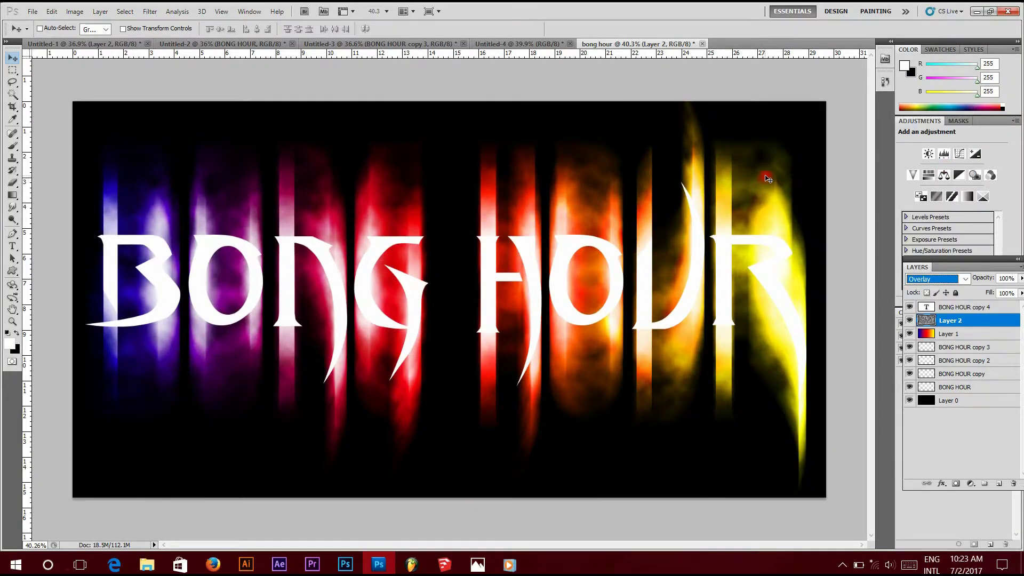
{"action": "scroll", "coordinate": [639, 202], "scroll_direction": "up", "scroll_amount": 2}
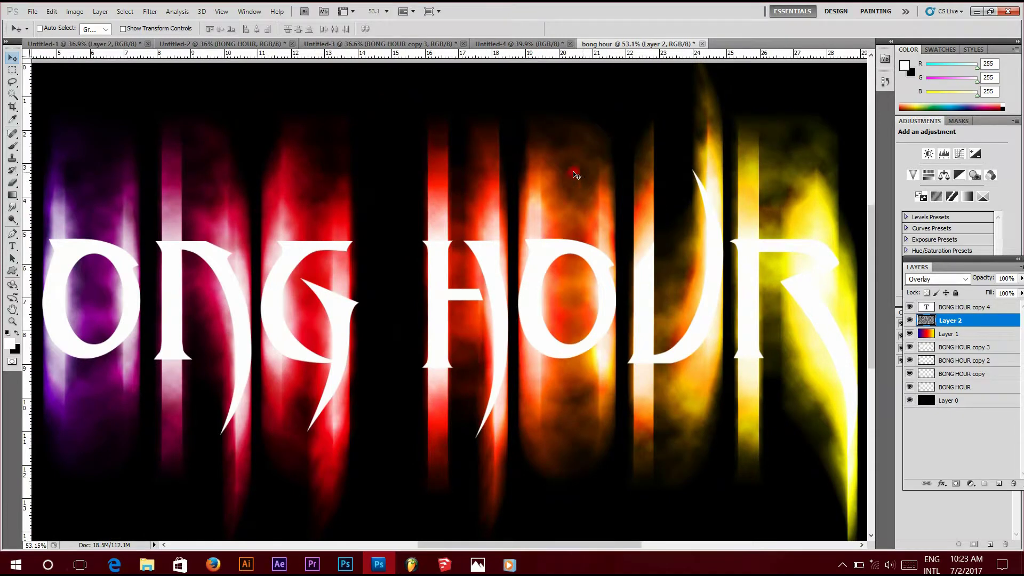
{"action": "left_click", "coordinate": [909, 320]}
{"action": "left_click", "coordinate": [909, 320]}
{"action": "scroll", "coordinate": [584, 287], "scroll_direction": "down", "scroll_amount": 2}
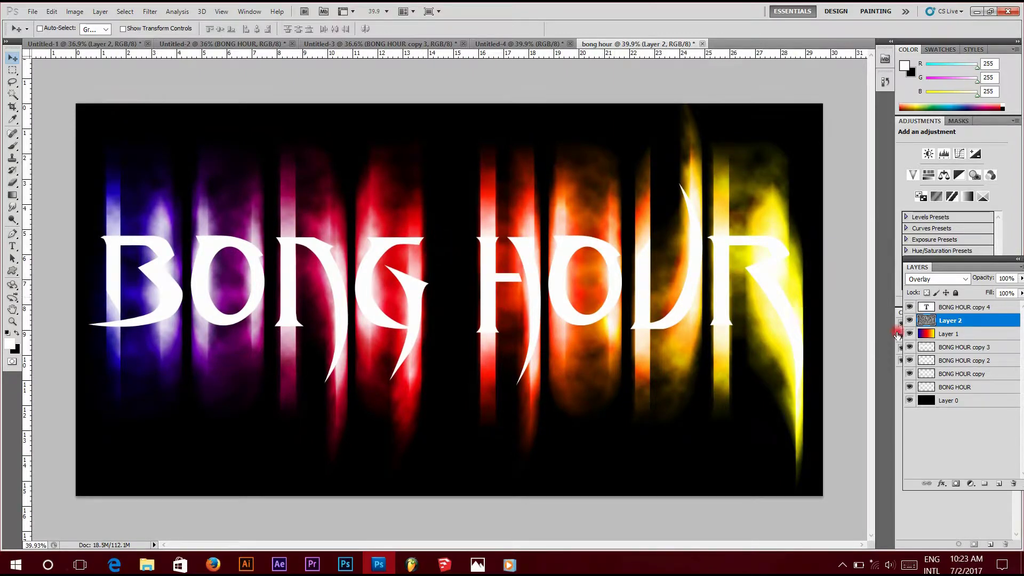
{"action": "left_click", "coordinate": [928, 307]}
{"action": "left_click", "coordinate": [909, 307]}
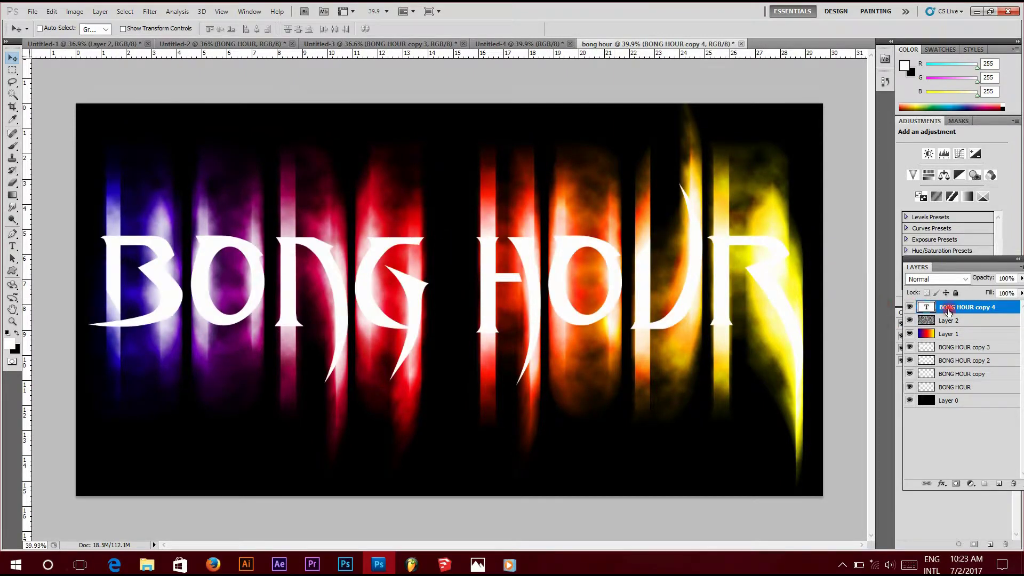
Step: Switch BONG HOUR copy 4's blend mode to Multiply so its white letters disappear
{"action": "left_click", "coordinate": [965, 279]}
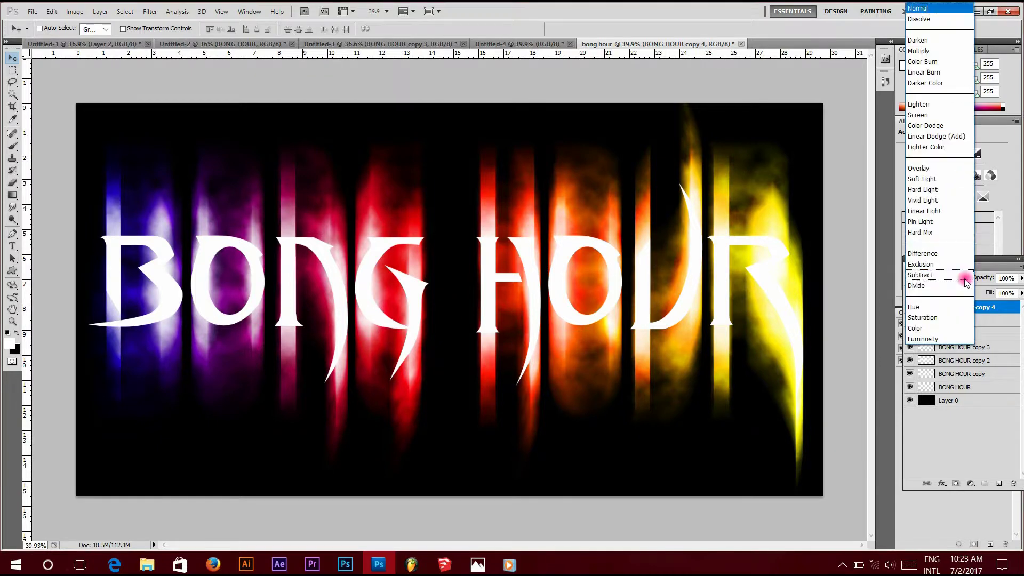
{"action": "left_click", "coordinate": [947, 52]}
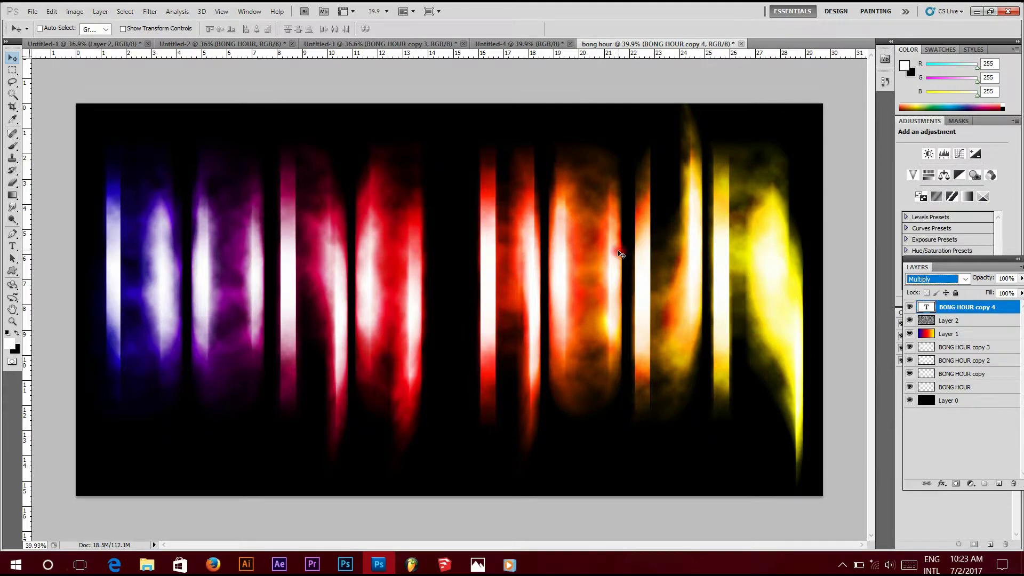
{"action": "left_click", "coordinate": [938, 485]}
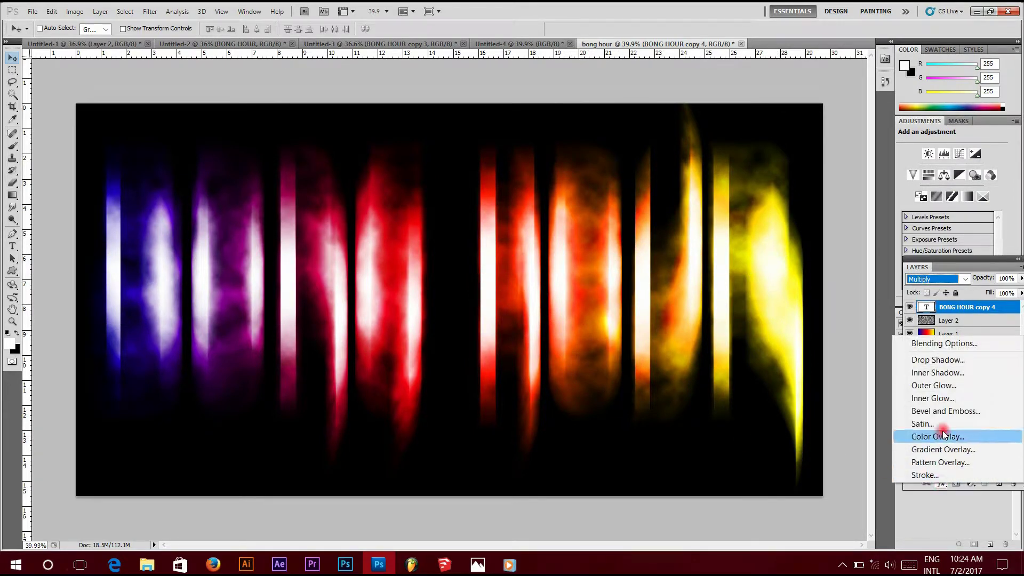
Step: Add a Bevel and Emboss effect with Inner Bevel style and a Ring - Double gloss contour
{"action": "left_click", "coordinate": [923, 411]}
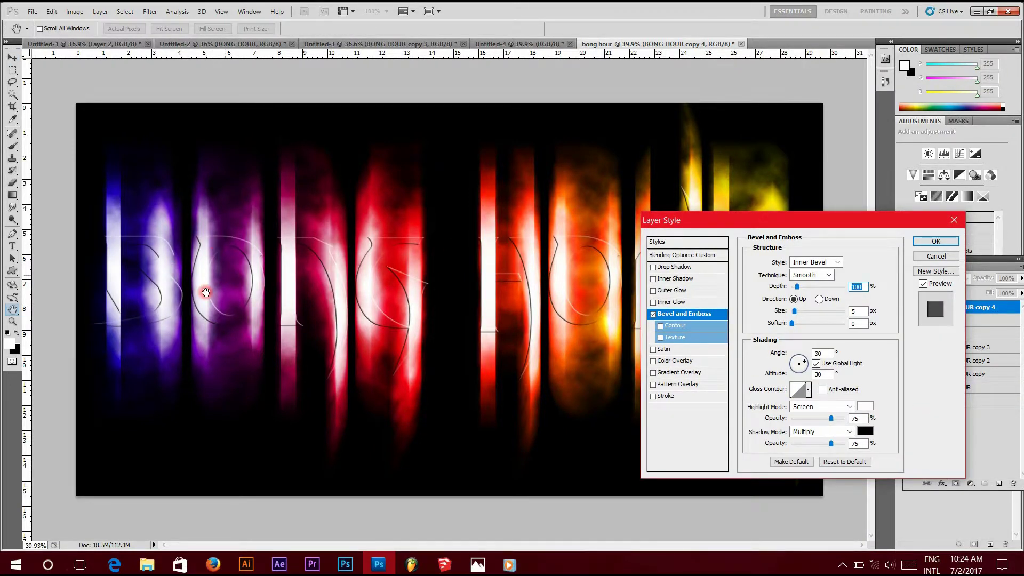
{"action": "left_click", "coordinate": [829, 262]}
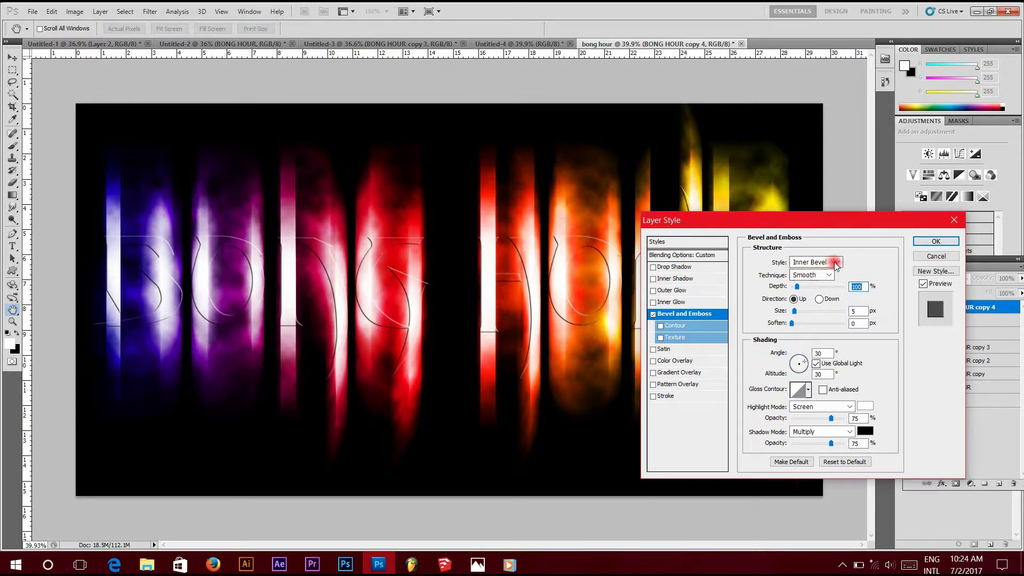
{"action": "left_click", "coordinate": [811, 285]}
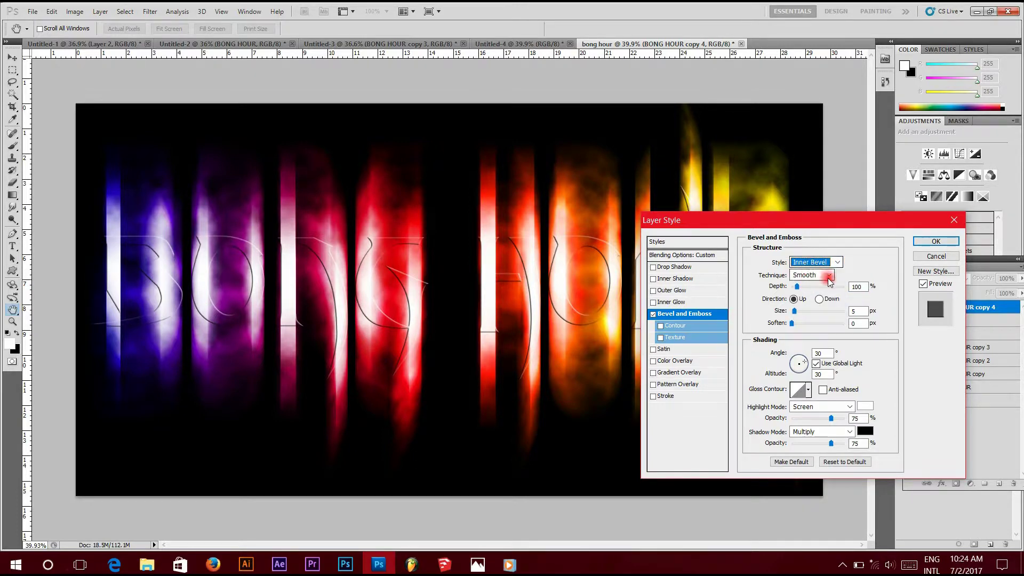
{"action": "left_click", "coordinate": [819, 352]}
{"action": "left_click", "coordinate": [807, 390]}
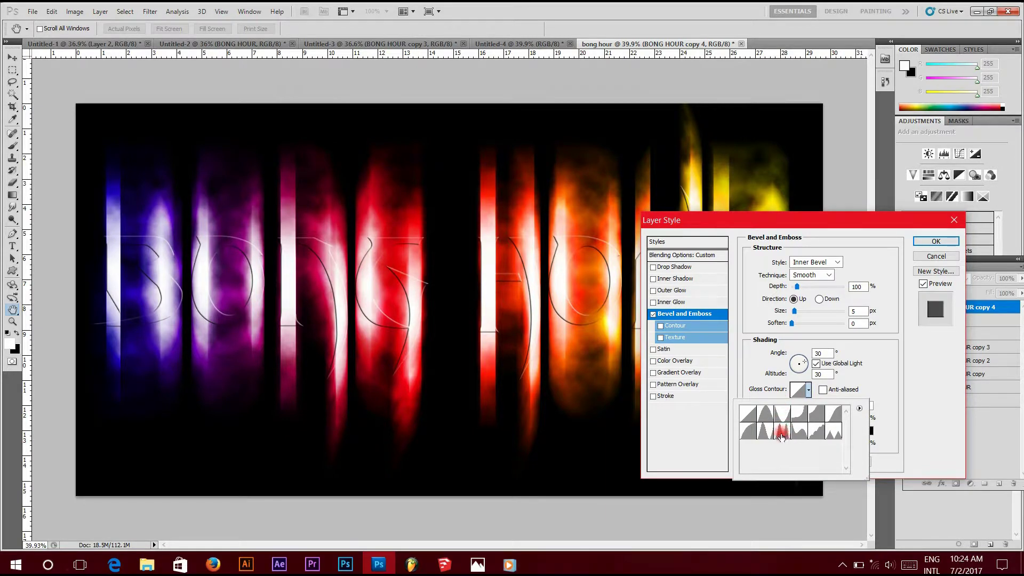
{"action": "left_click", "coordinate": [782, 432]}
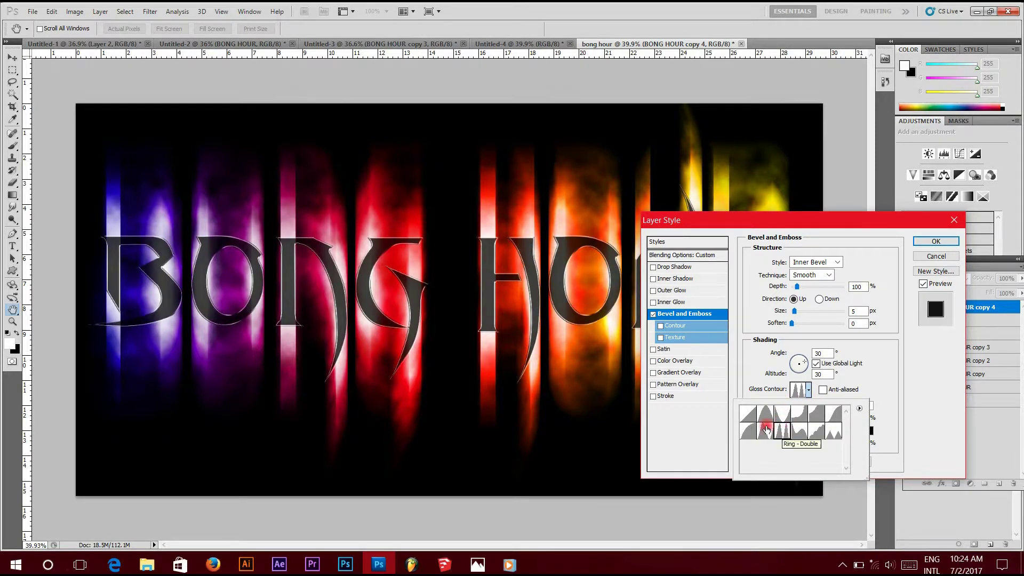
{"action": "left_click", "coordinate": [809, 390]}
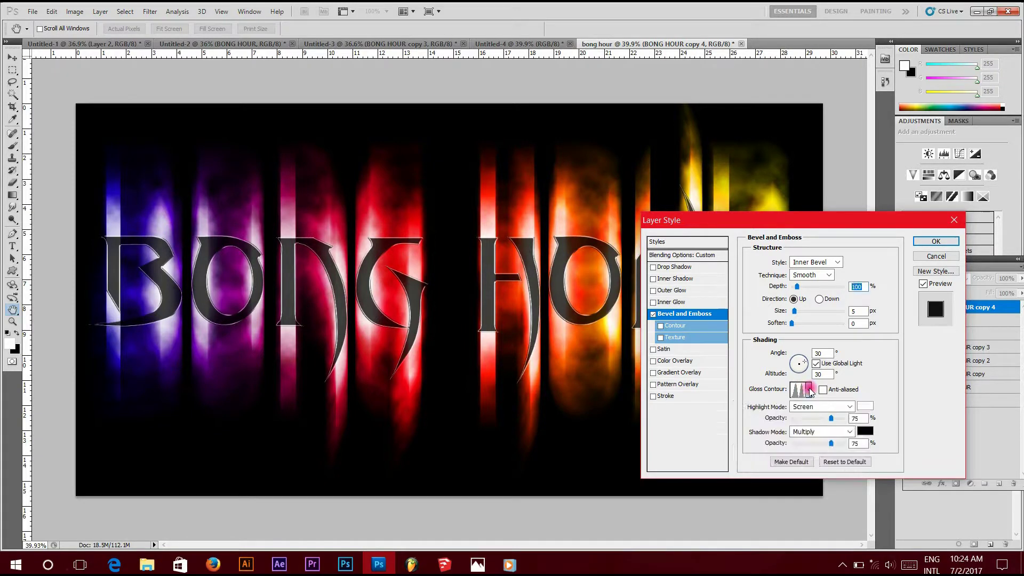
Step: Set bevel shadow opacity 88%, highlight 95%, depth 480% and size 18 px, then apply it
{"action": "left_click", "coordinate": [831, 444]}
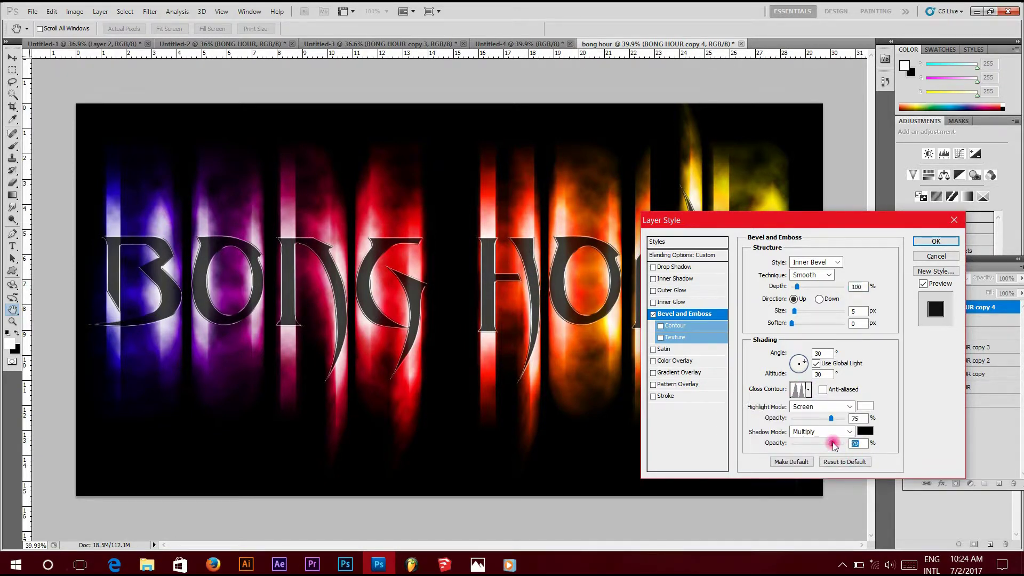
{"action": "left_click_drag", "start_coordinate": [833, 445], "coordinate": [836, 445]}
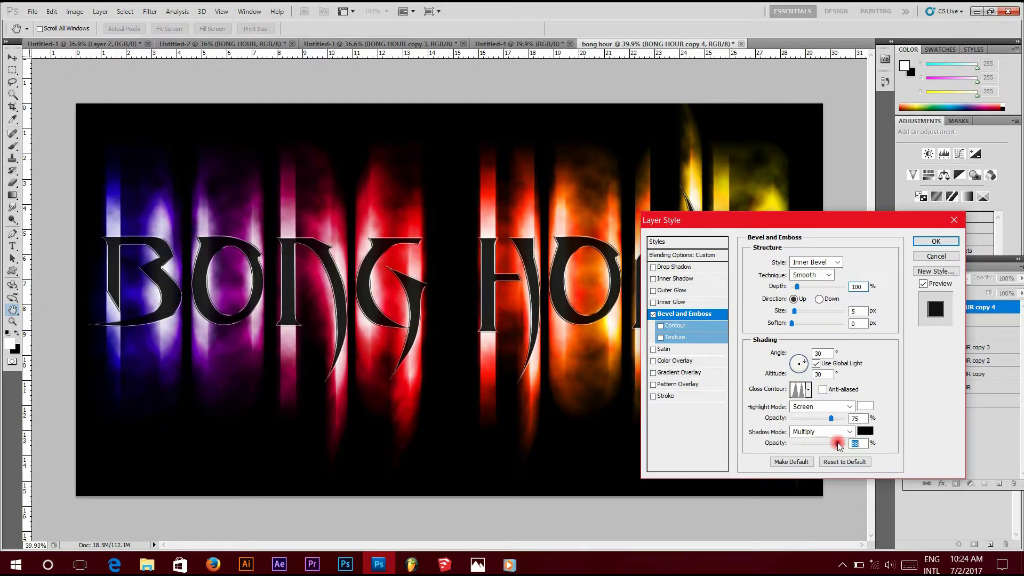
{"action": "left_click_drag", "start_coordinate": [830, 418], "coordinate": [836, 420]}
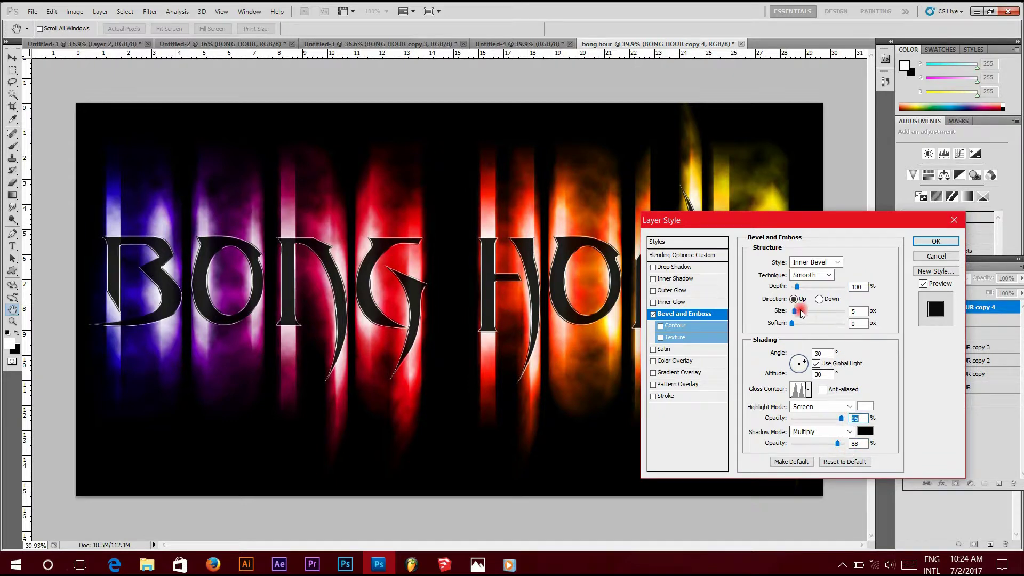
{"action": "left_click_drag", "start_coordinate": [809, 289], "coordinate": [822, 290]}
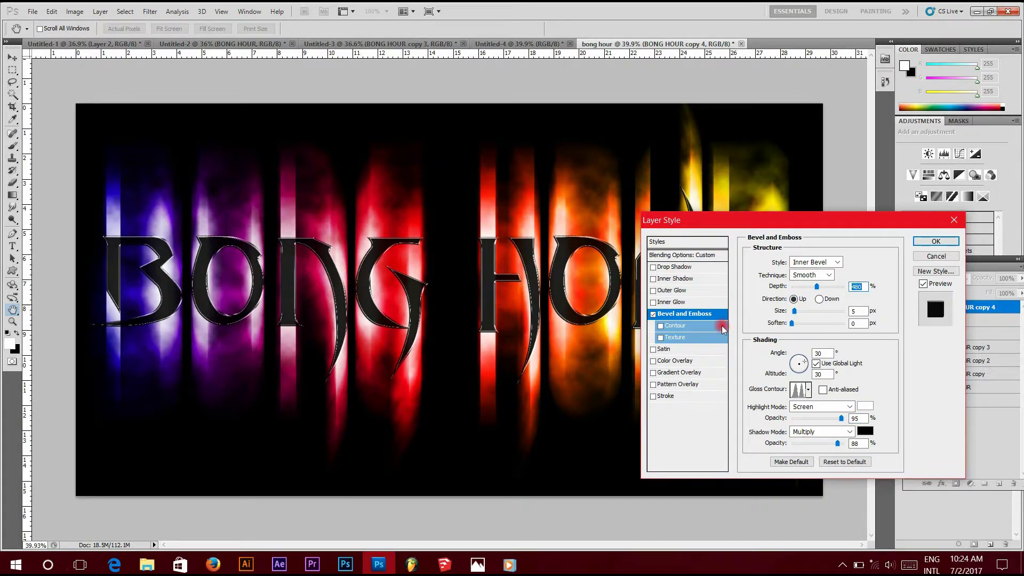
{"action": "left_click_drag", "start_coordinate": [795, 312], "coordinate": [796, 312]}
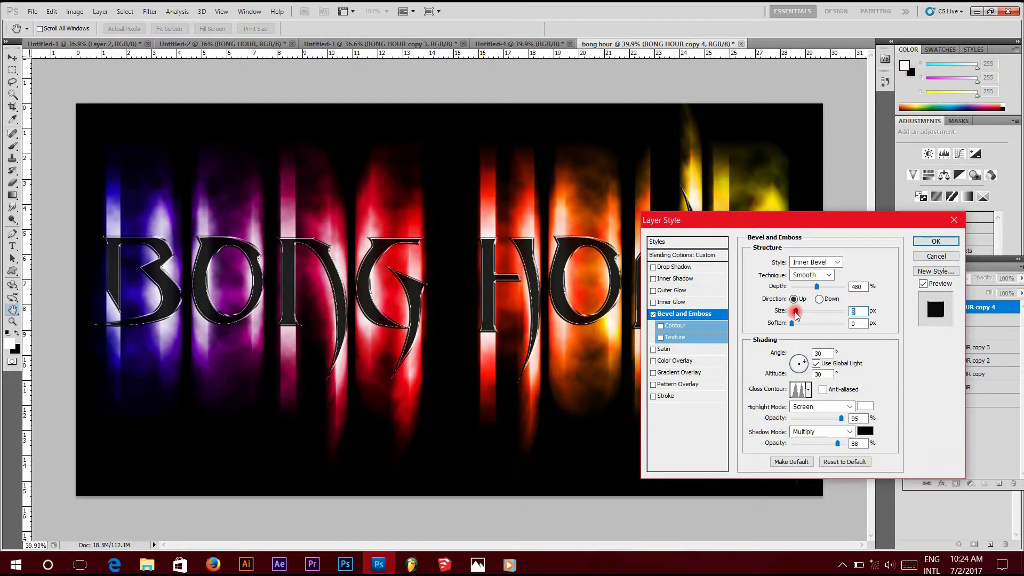
{"action": "mouse_move", "coordinate": [795, 312]}
{"action": "left_mouse_down"}
{"action": "mouse_move", "coordinate": [779, 315]}
{"action": "mouse_move", "coordinate": [810, 313]}
{"action": "mouse_move", "coordinate": [799, 315]}
{"action": "left_mouse_up"}
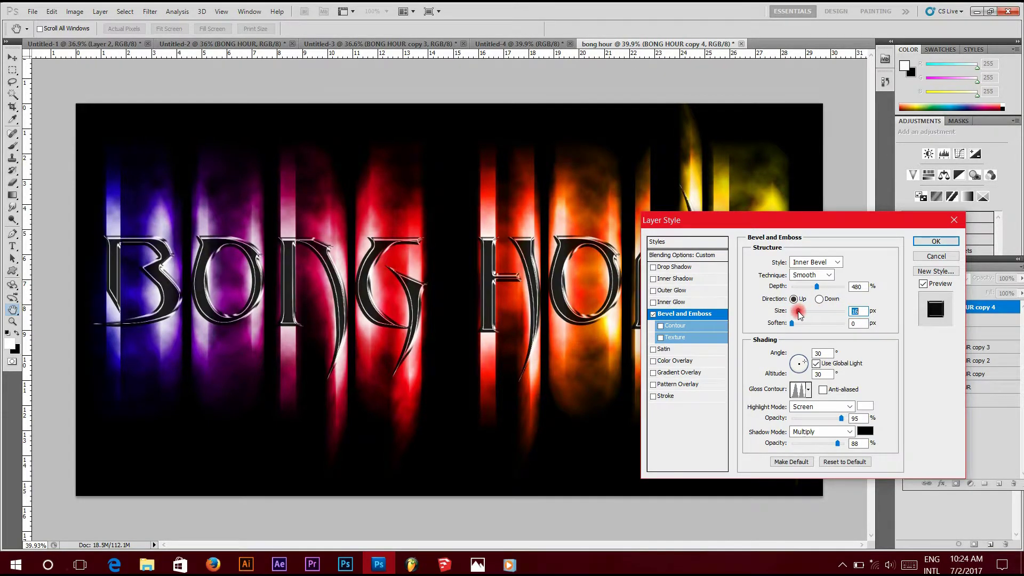
{"action": "left_click_drag", "start_coordinate": [800, 314], "coordinate": [800, 314]}
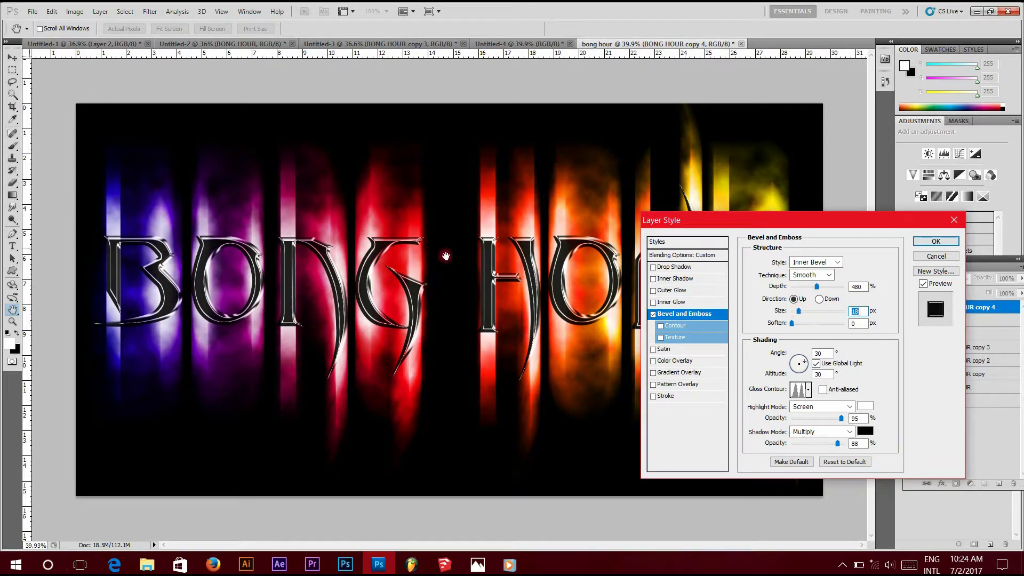
{"action": "left_click", "coordinate": [719, 290]}
{"action": "left_click", "coordinate": [934, 241]}
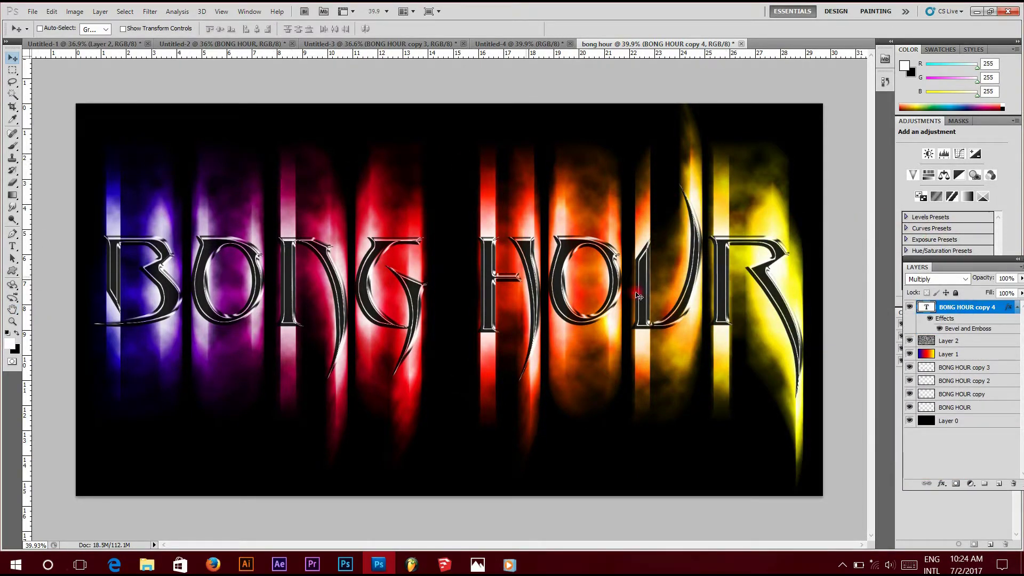
{"action": "key", "text": "ctrl+minus"}
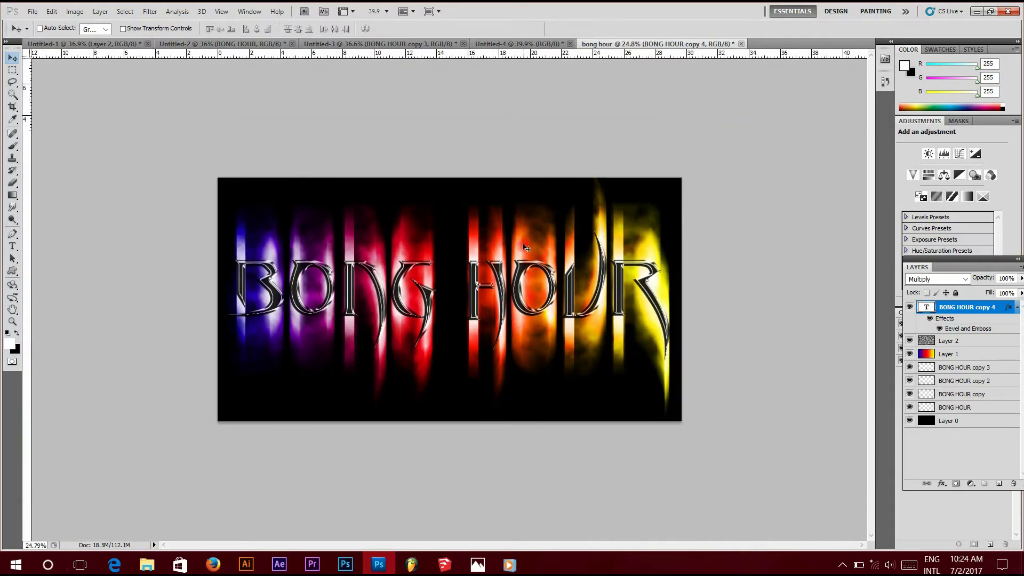
{"action": "key", "text": "ctrl+0"}
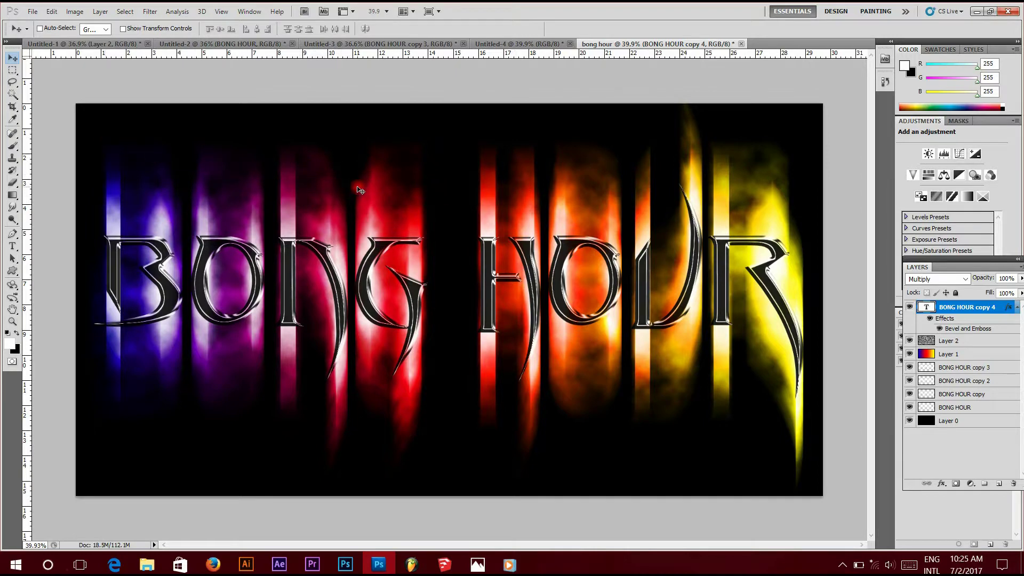
{"action": "left_click", "coordinate": [1000, 483]}
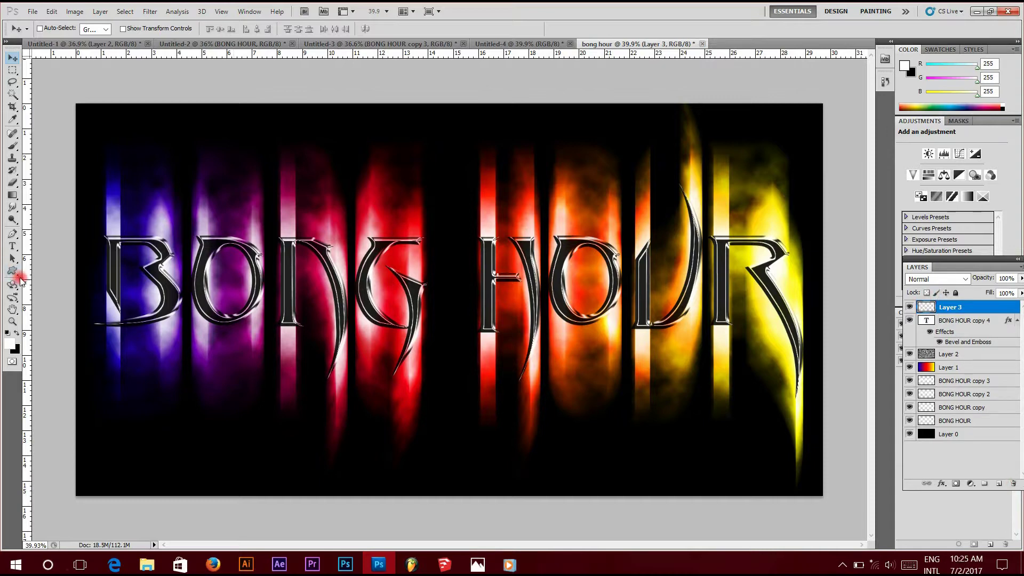
Step: Draw a curved Pen path from top-left, down between BONG and HOUR, and along the bottom right
{"action": "left_click", "coordinate": [12, 234]}
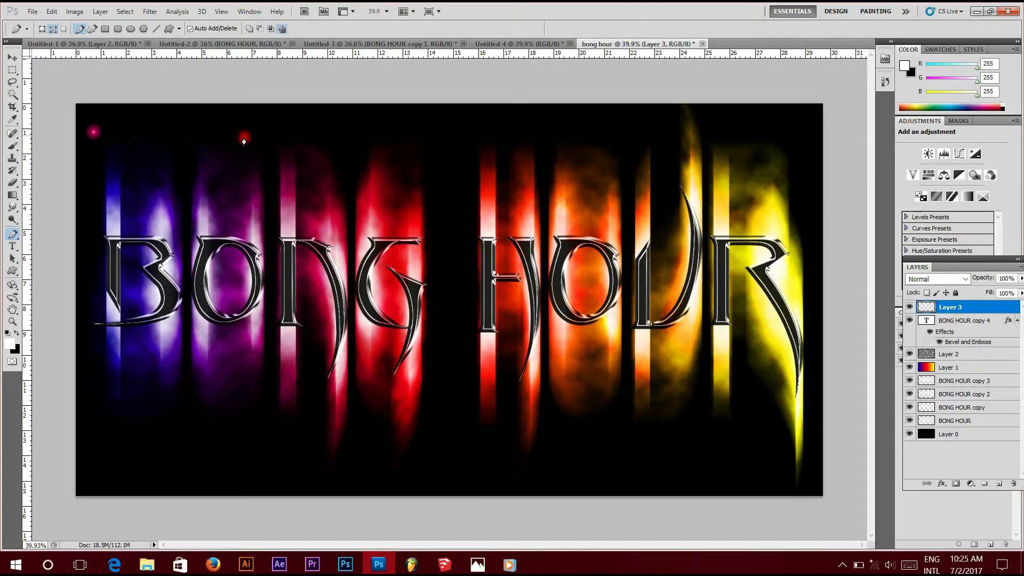
{"action": "left_click_drag", "start_coordinate": [378, 134], "coordinate": [437, 138]}
{"action": "left_click_drag", "start_coordinate": [458, 258], "coordinate": [461, 316]}
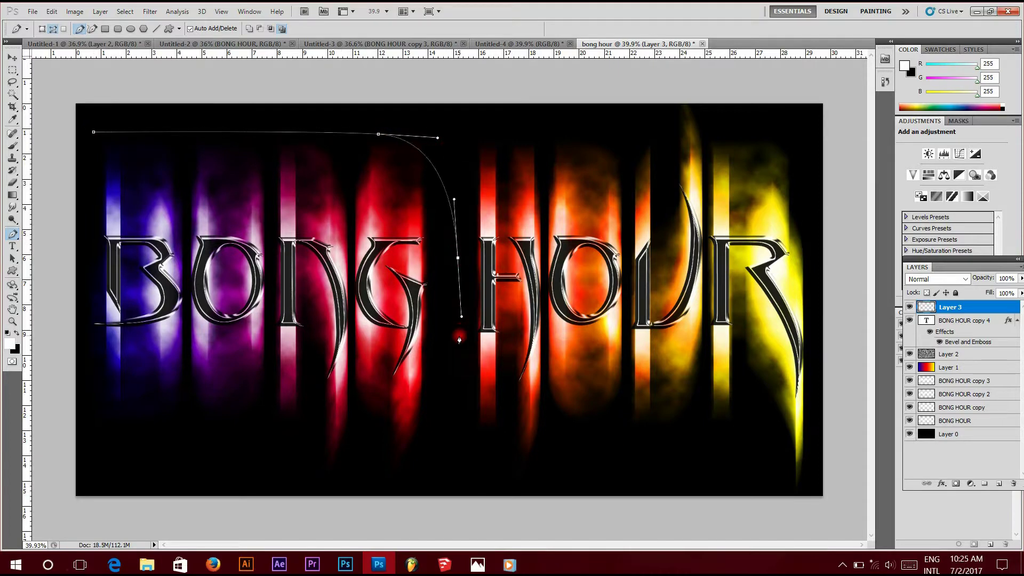
{"action": "left_click_drag", "start_coordinate": [490, 446], "coordinate": [537, 470]}
{"action": "left_click_drag", "start_coordinate": [739, 457], "coordinate": [771, 463]}
{"action": "left_click", "coordinate": [433, 181]}
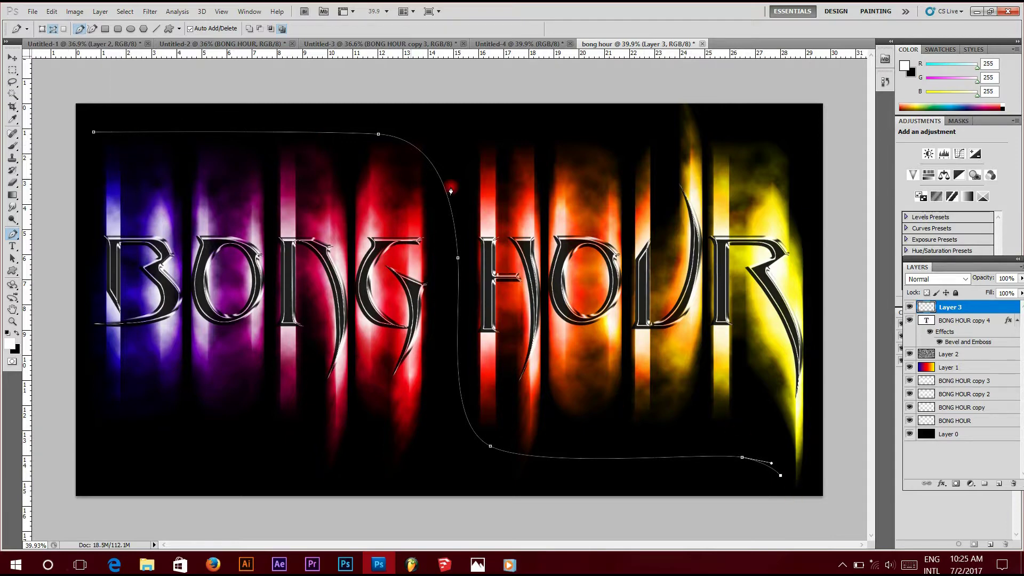
{"action": "right_click", "coordinate": [281, 190]}
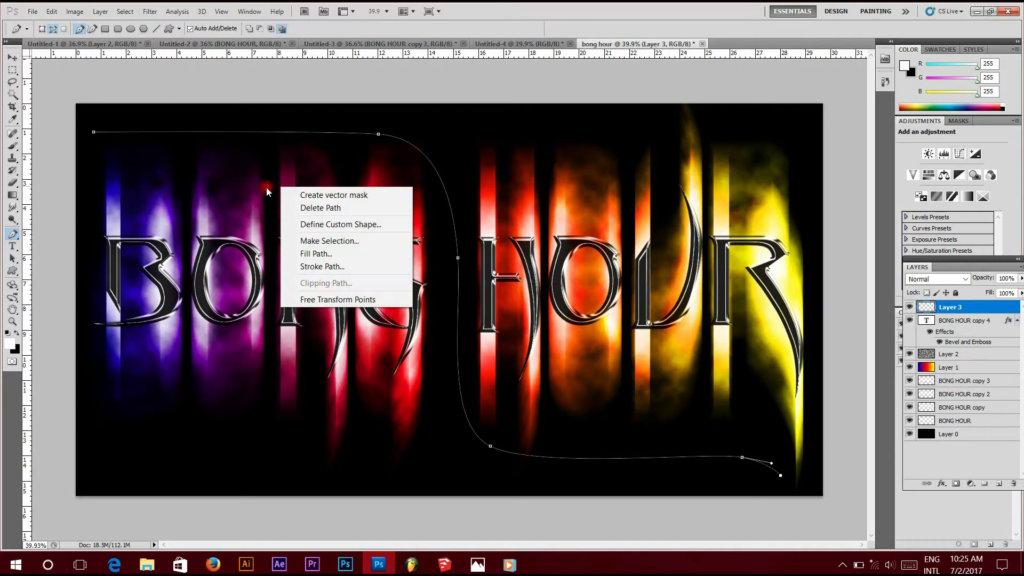
Step: Stroke the path with the Brush tool, Simulate Pressure on, for a tapered white line
{"action": "left_click", "coordinate": [296, 263]}
{"action": "left_click", "coordinate": [430, 207]}
{"action": "left_click", "coordinate": [430, 208]}
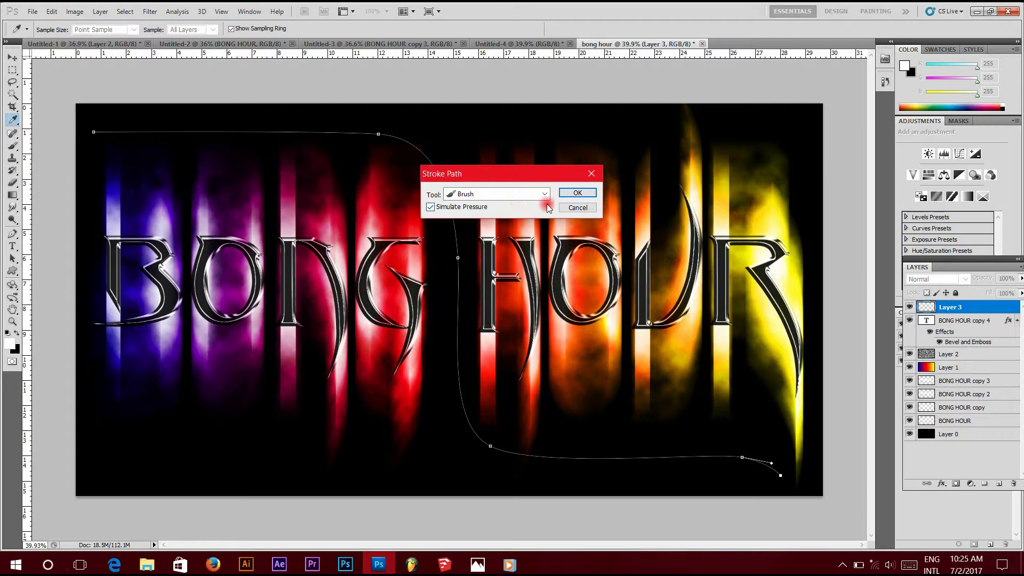
{"action": "left_click", "coordinate": [544, 194]}
{"action": "left_click", "coordinate": [479, 216]}
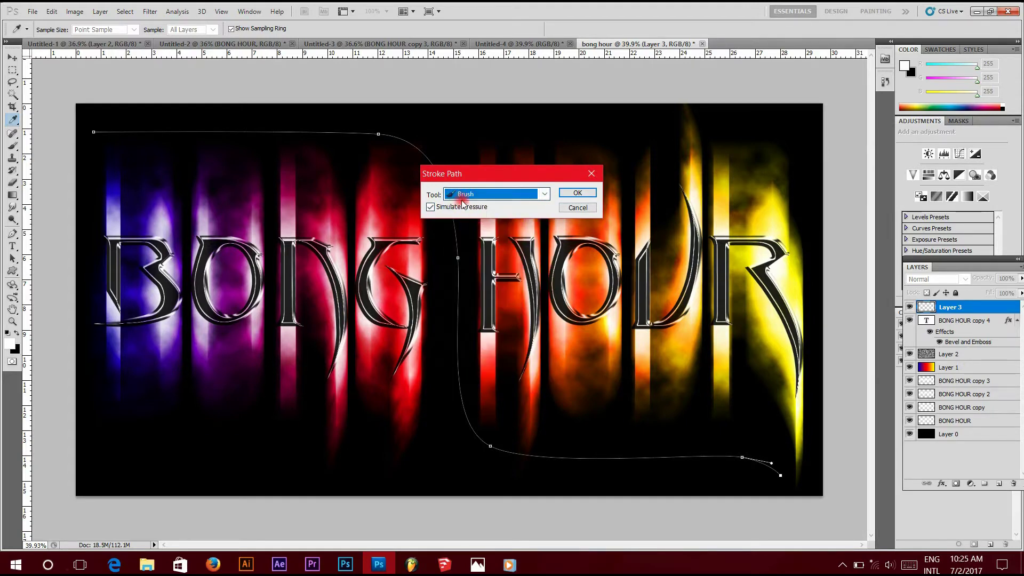
{"action": "left_click", "coordinate": [575, 193]}
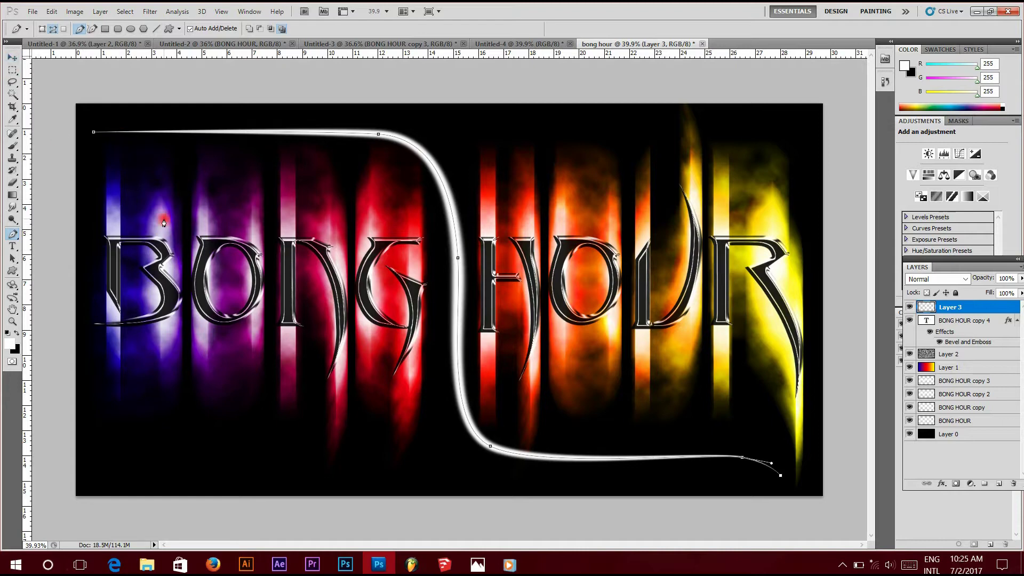
Step: Convert the stroked path to a selection, deselect it, and return to the Move tool
{"action": "right_click", "coordinate": [195, 209]}
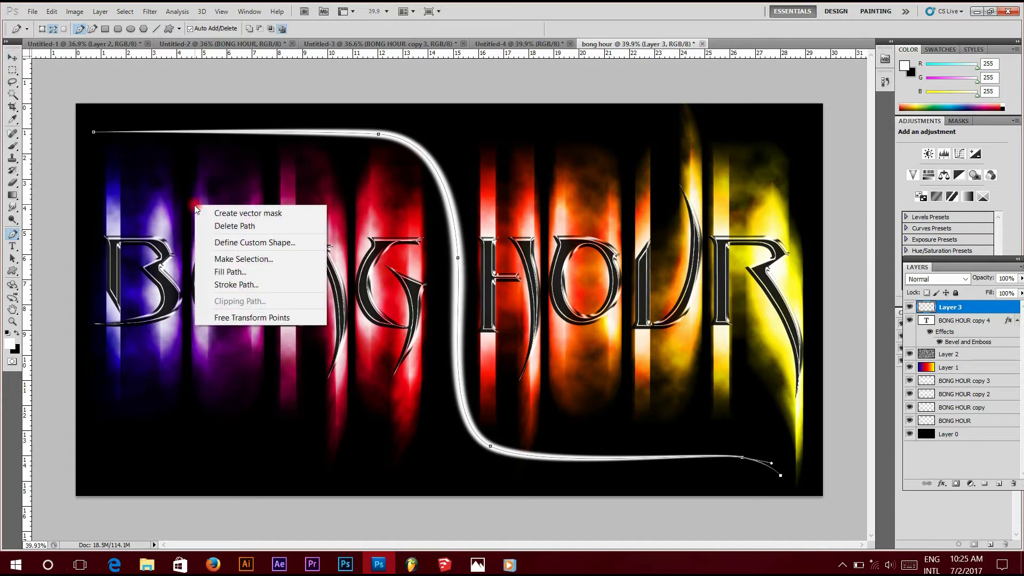
{"action": "left_click", "coordinate": [222, 256]}
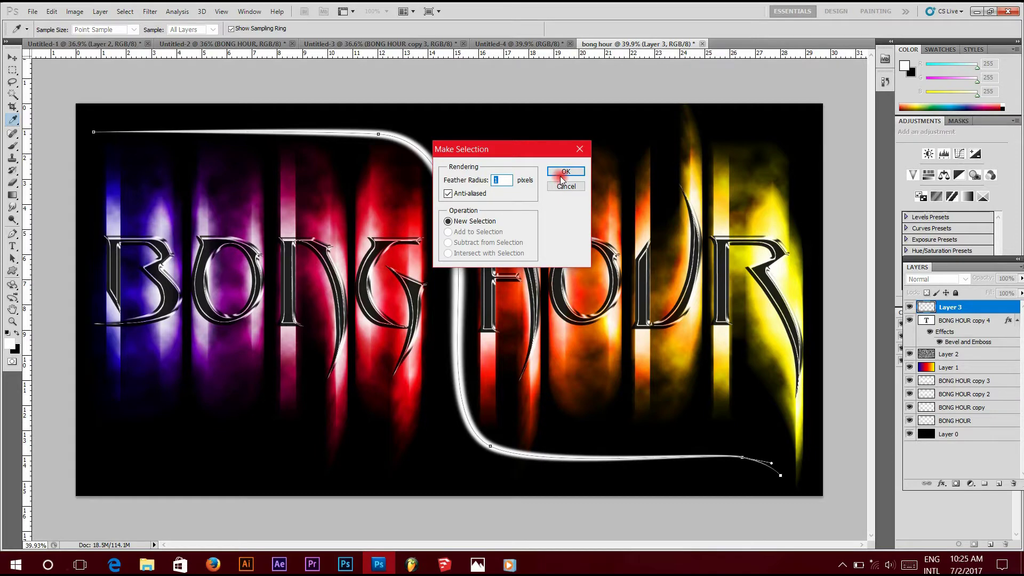
{"action": "left_click", "coordinate": [565, 171]}
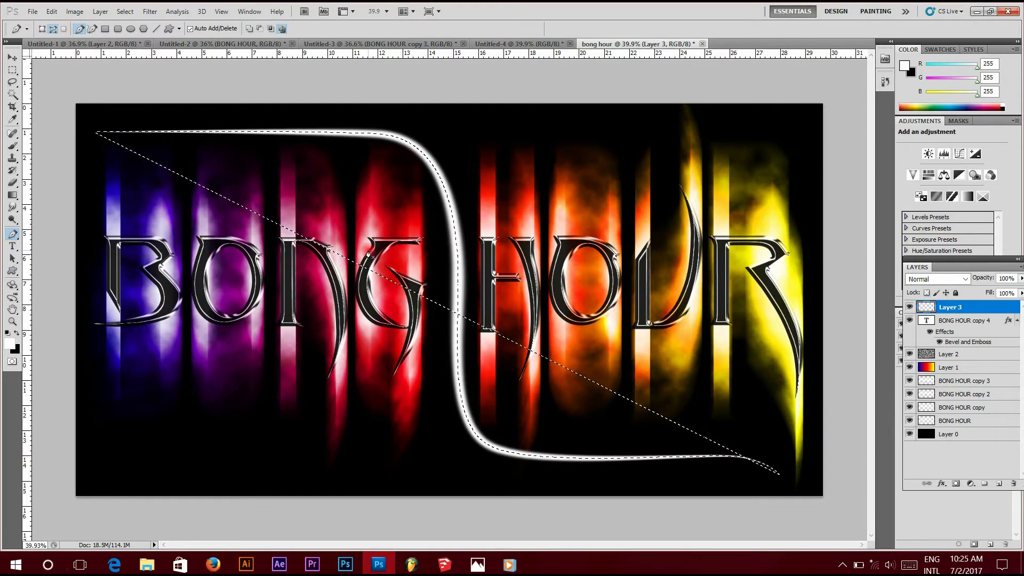
{"action": "key", "text": "ctrl+d"}
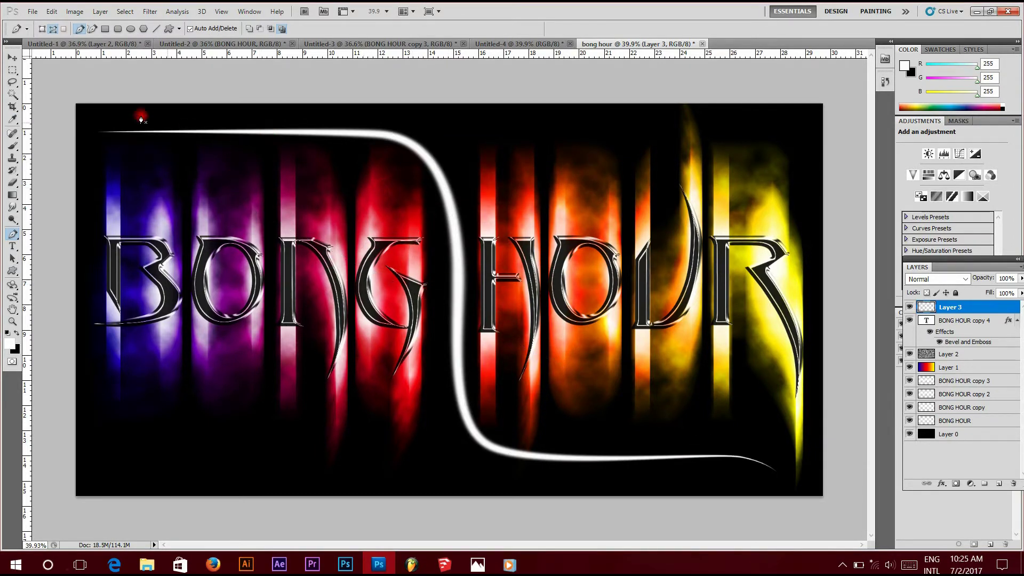
{"action": "left_click", "coordinate": [9, 58]}
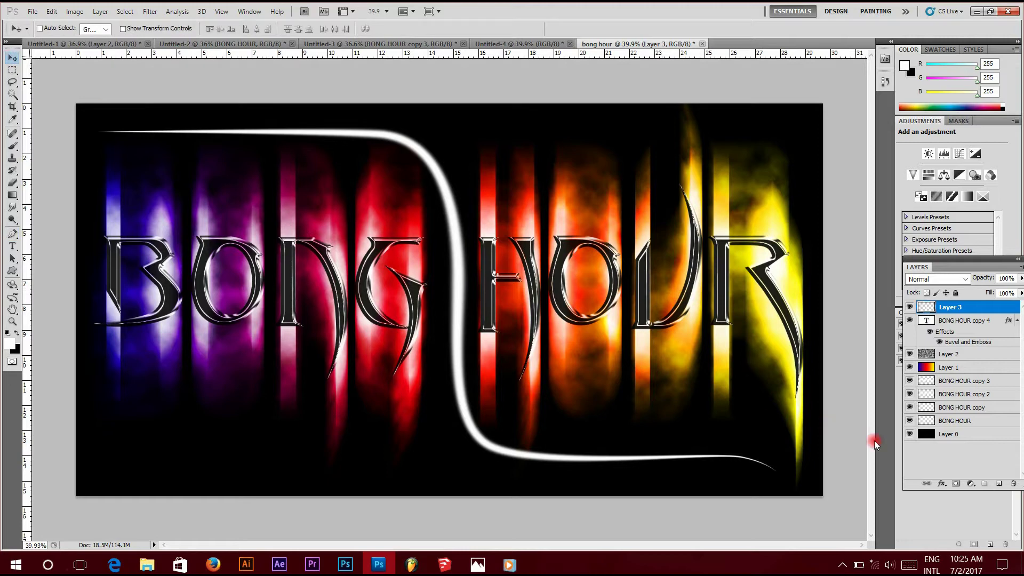
{"action": "left_click", "coordinate": [941, 483]}
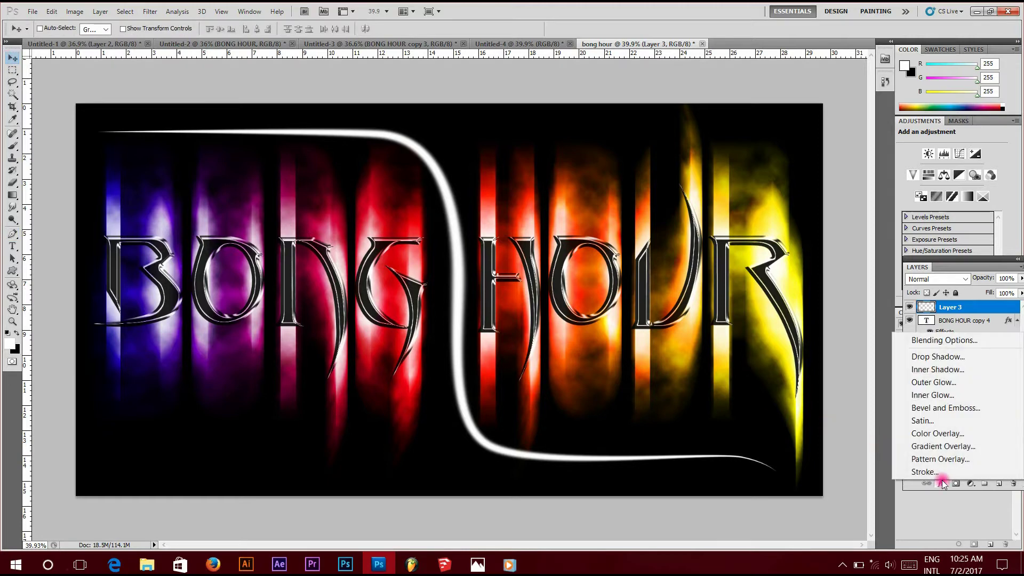
Step: Give the curved line a pure red (ff0000) Outer Glow about 32 px wide
{"action": "left_click", "coordinate": [925, 382]}
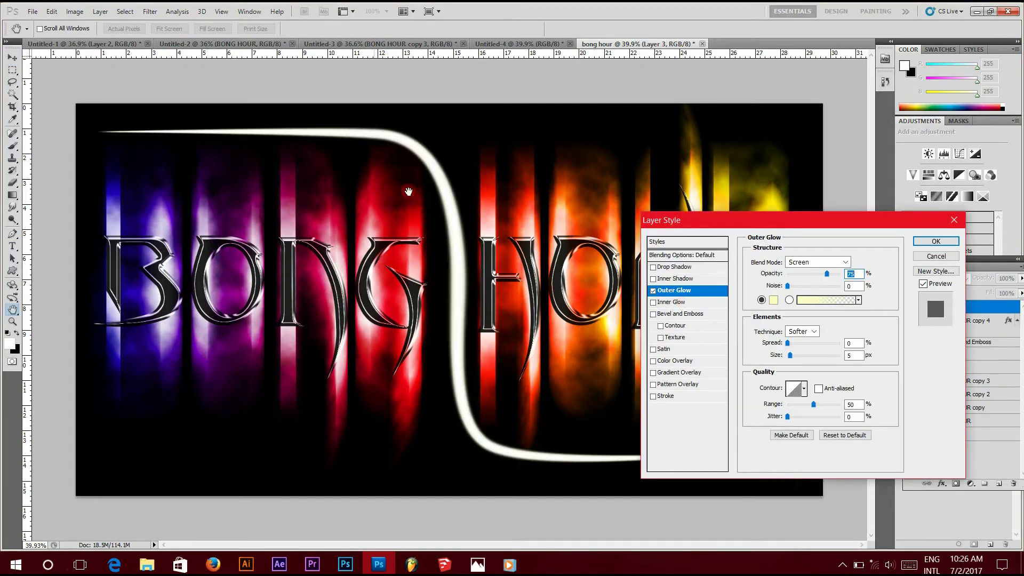
{"action": "left_click", "coordinate": [774, 301]}
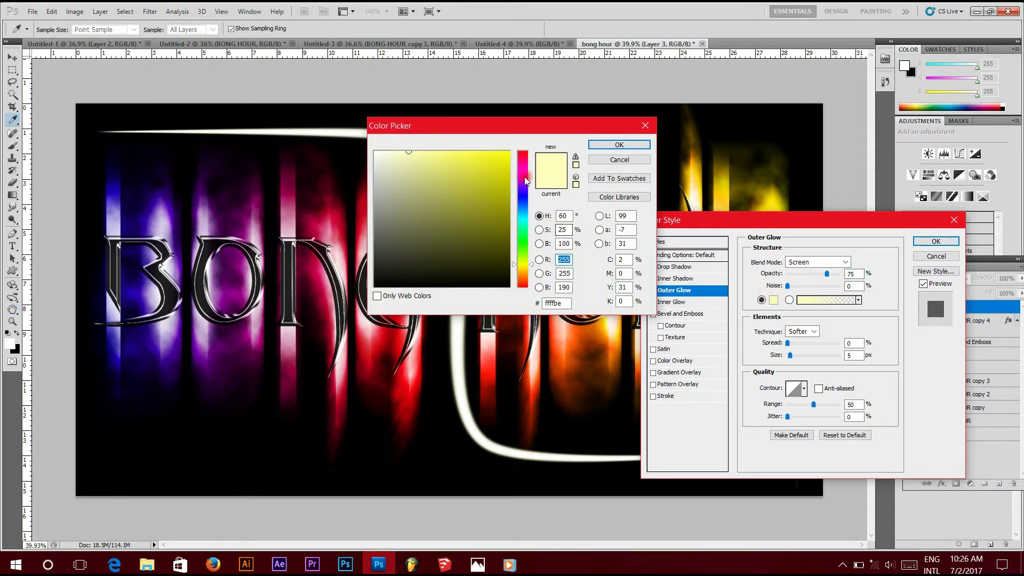
{"action": "left_click", "coordinate": [522, 152]}
{"action": "left_click", "coordinate": [509, 151]}
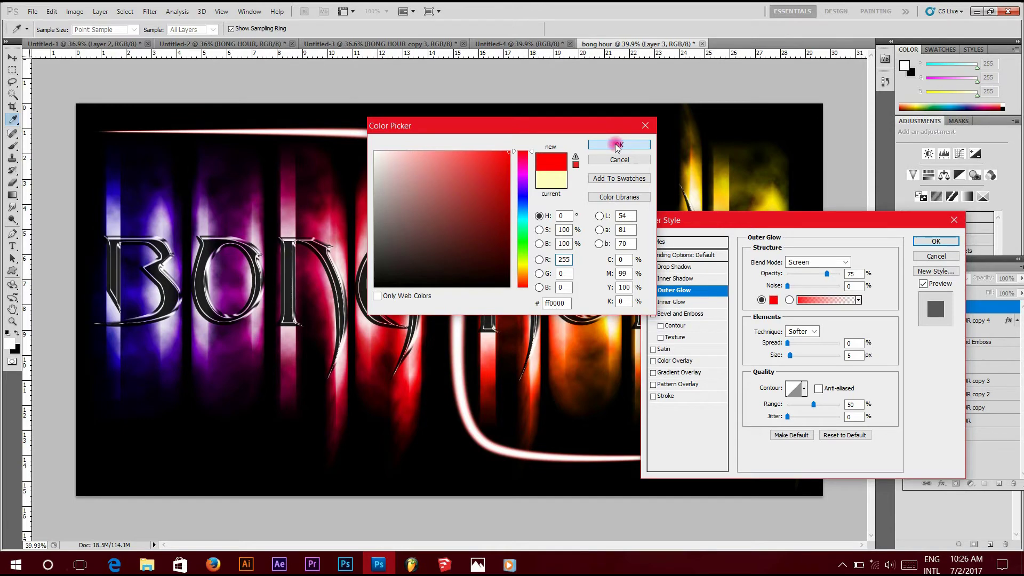
{"action": "left_click", "coordinate": [619, 144]}
{"action": "left_click_drag", "start_coordinate": [790, 356], "coordinate": [809, 356]}
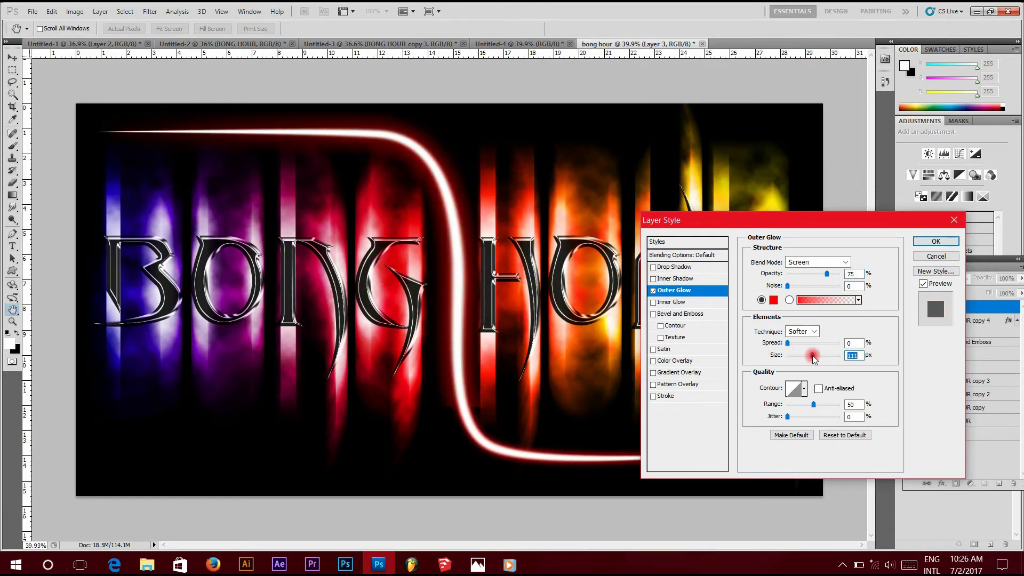
{"action": "left_click_drag", "start_coordinate": [806, 359], "coordinate": [788, 349]}
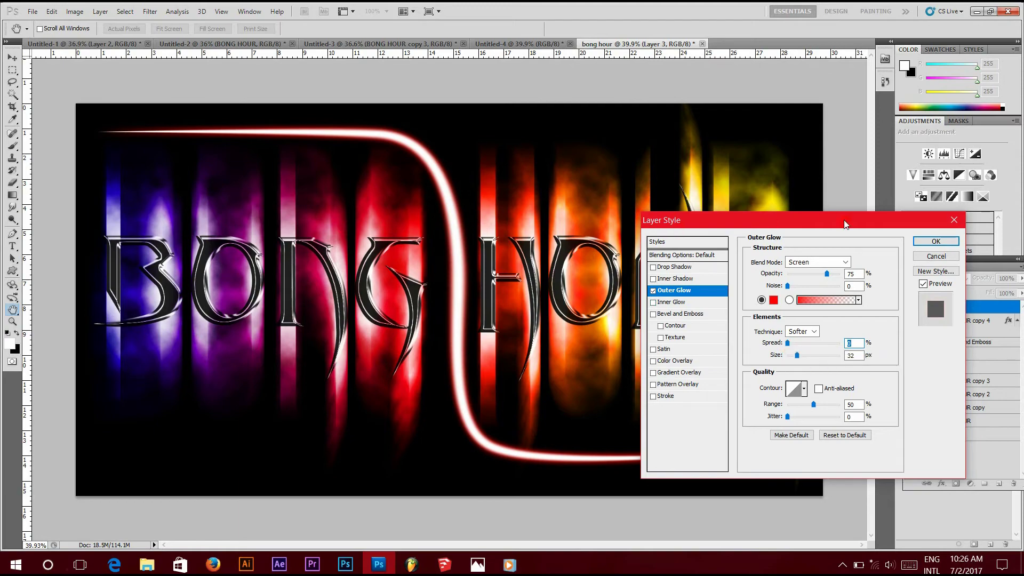
{"action": "left_click", "coordinate": [935, 241]}
{"action": "scroll", "coordinate": [392, 204], "scroll_direction": "down", "scroll_amount": 2}
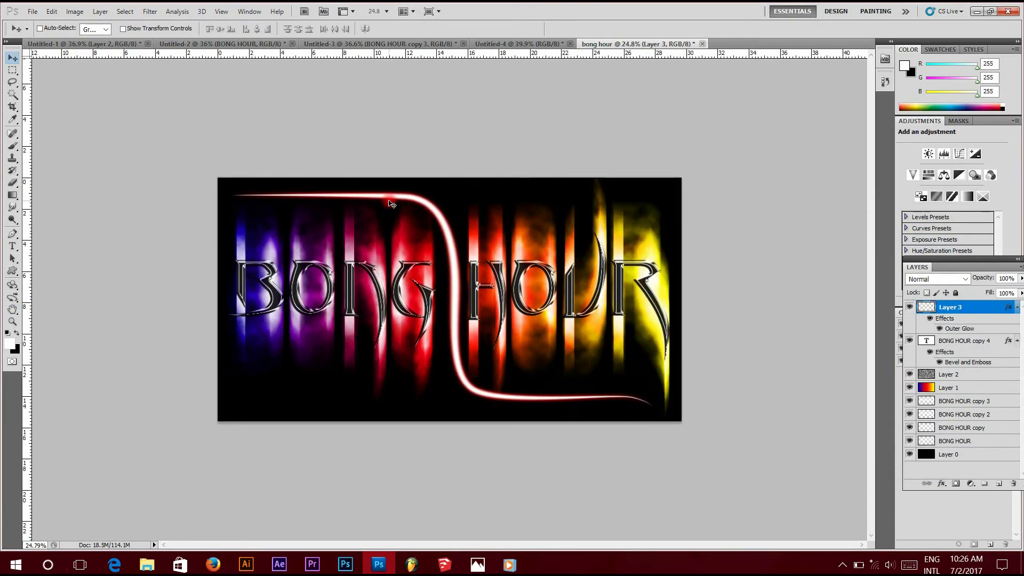
Step: Hide the red-glowing curved line on Layer 3 and minimise Photoshop
{"action": "scroll", "coordinate": [480, 276], "scroll_direction": "up", "scroll_amount": 2}
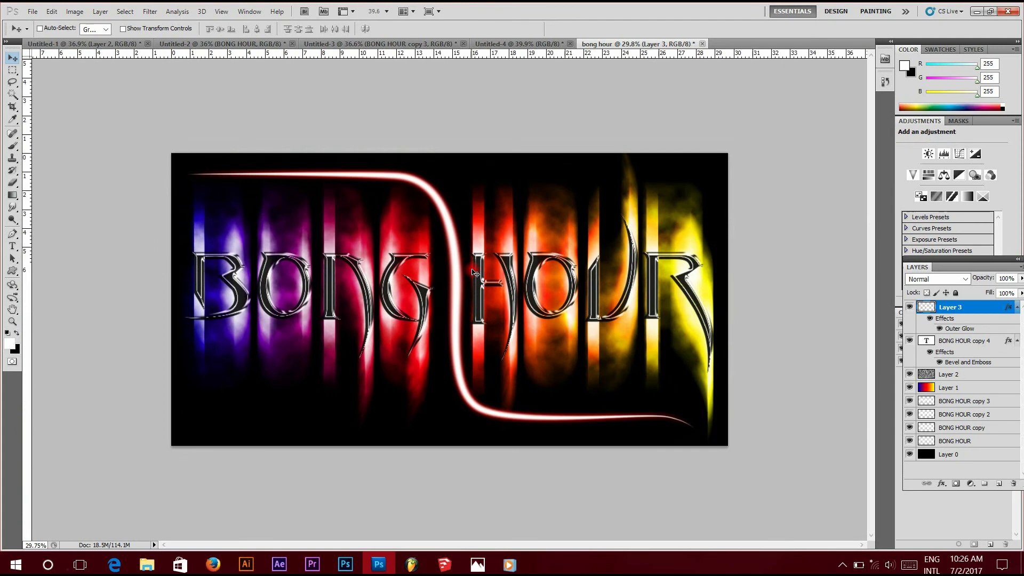
{"action": "left_click", "coordinate": [908, 308]}
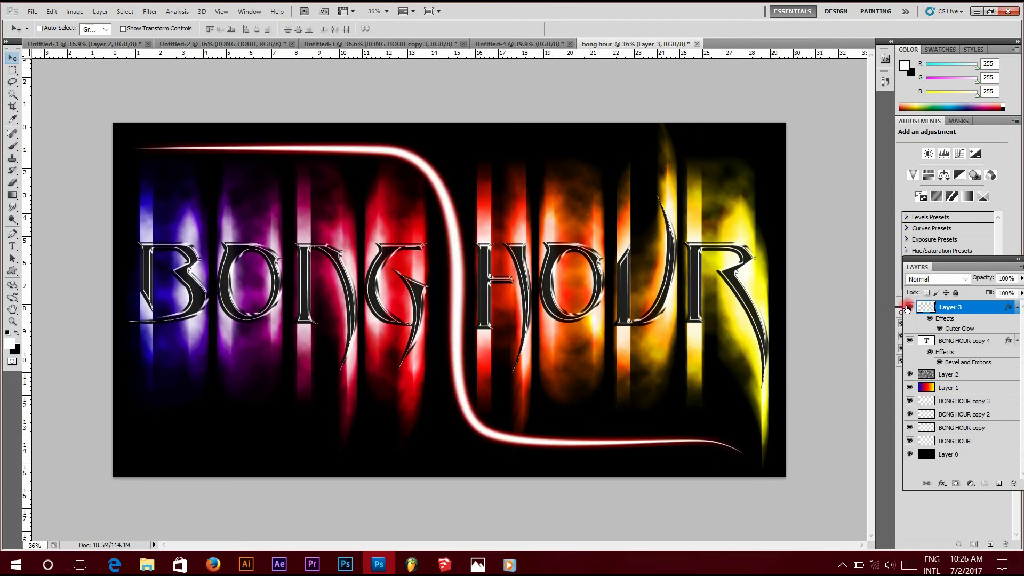
{"action": "left_click", "coordinate": [908, 307]}
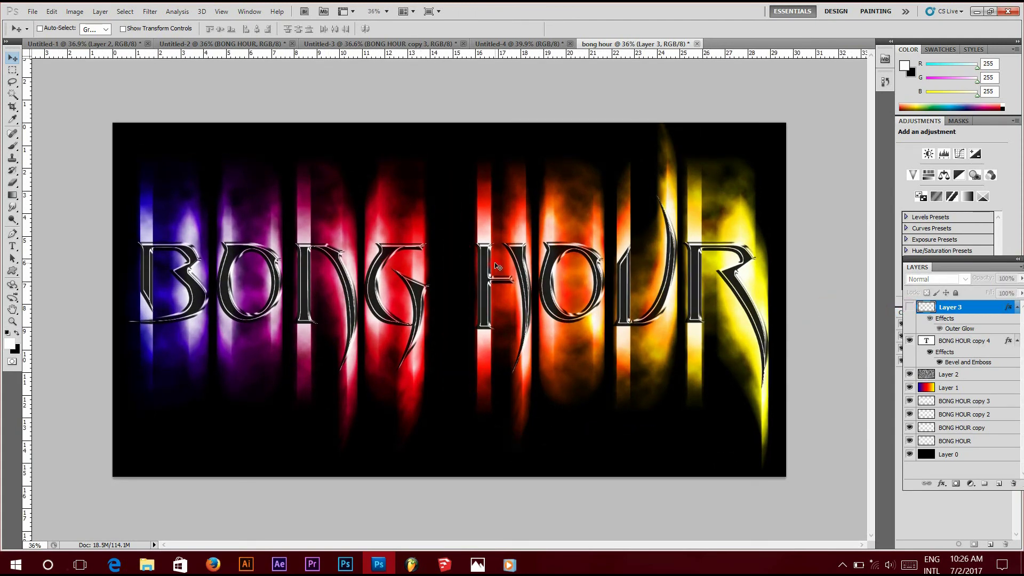
{"action": "left_click", "coordinate": [973, 12]}
Step: Refresh the desktop twice and stop the screen recording from the system tray
{"action": "right_click", "coordinate": [489, 182]}
{"action": "left_click", "coordinate": [523, 223]}
{"action": "right_click", "coordinate": [464, 325]}
{"action": "left_click", "coordinate": [527, 363]}
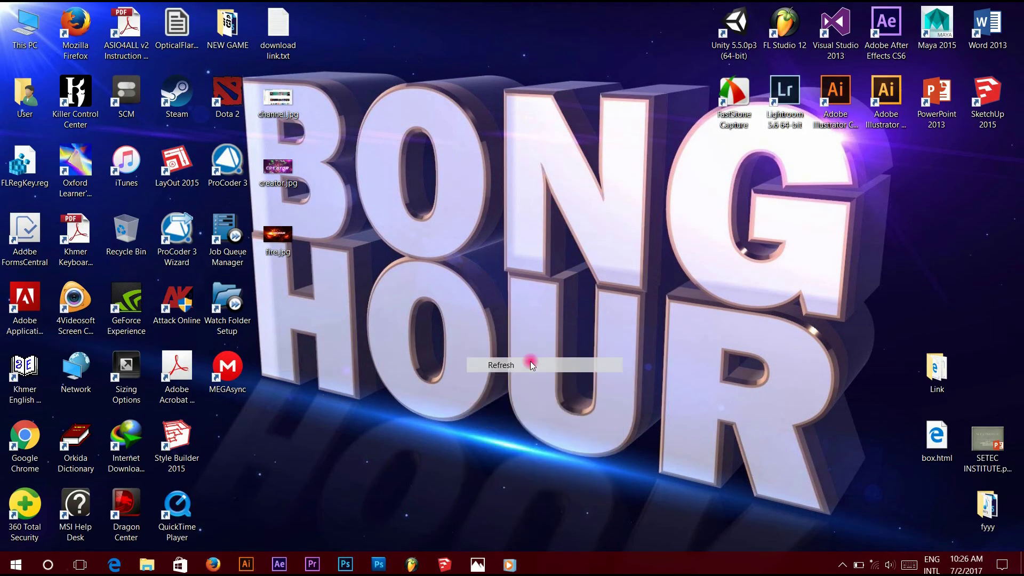
{"action": "left_click", "coordinate": [842, 565]}
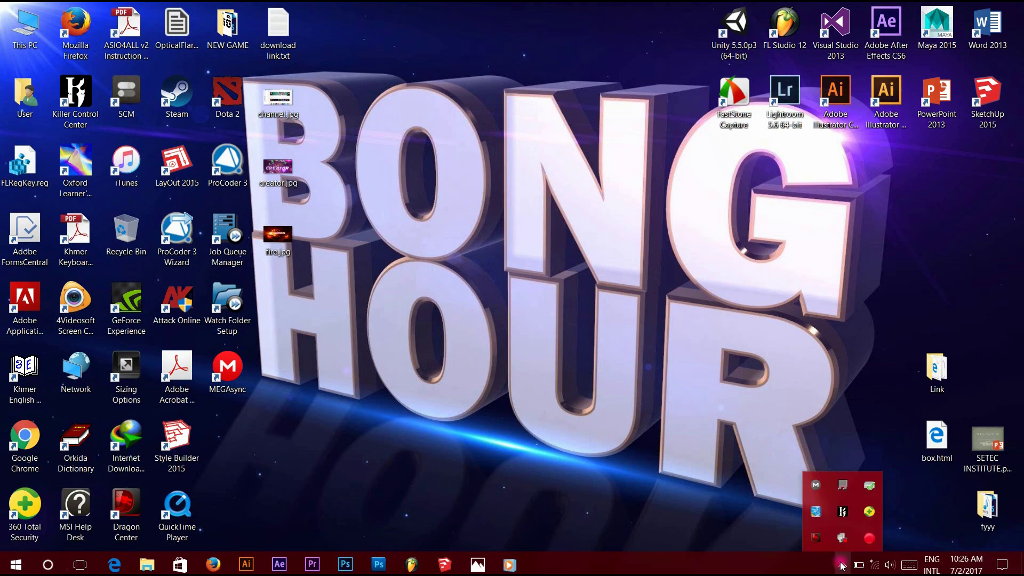
{"action": "left_click", "coordinate": [865, 542]}
{"action": "left_click", "coordinate": [480, 288]}
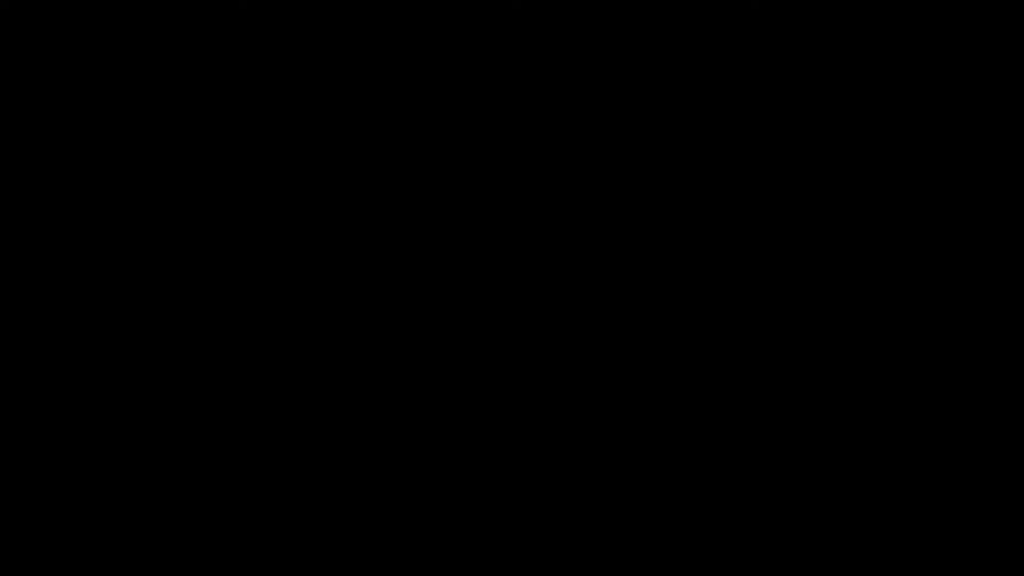